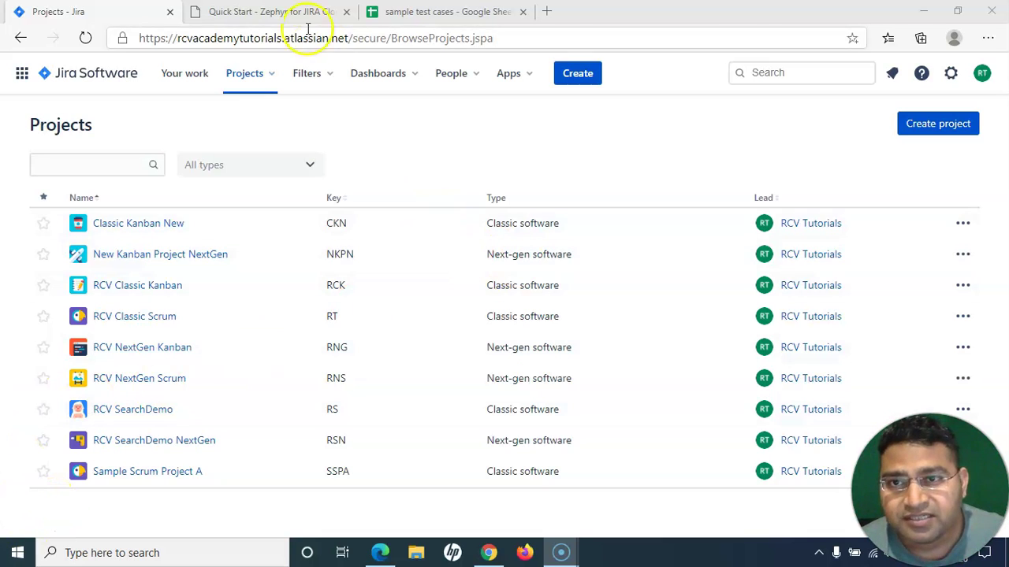
- Examine the Your Test Process section and its process flow diagram in the Zephyr for JIRA Cloud Quick Start documentation
{"action": "left_click", "coordinate": [284, 19]}
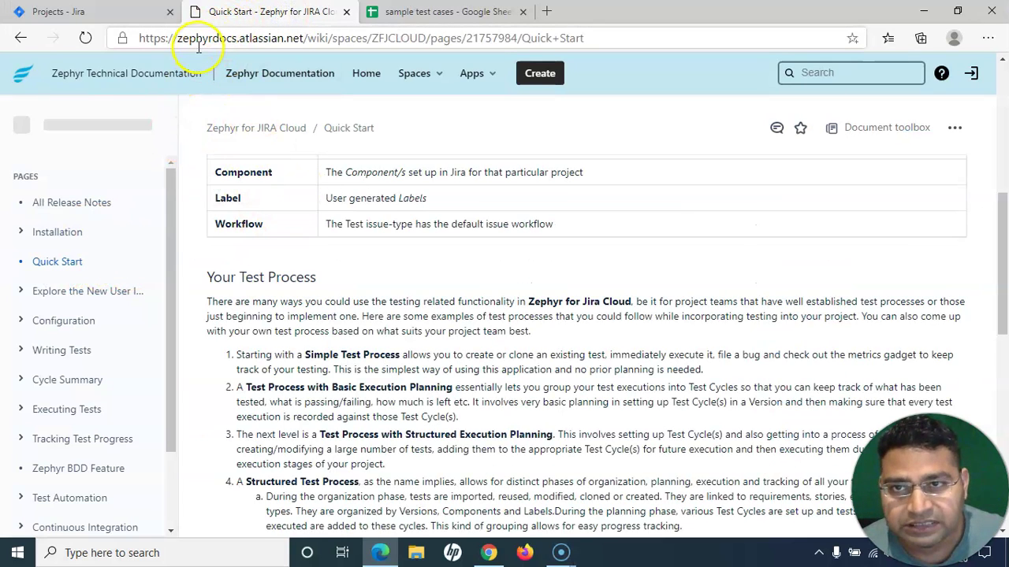
{"action": "scroll", "coordinate": [283, 182], "scroll_direction": "up", "scroll_amount": 1}
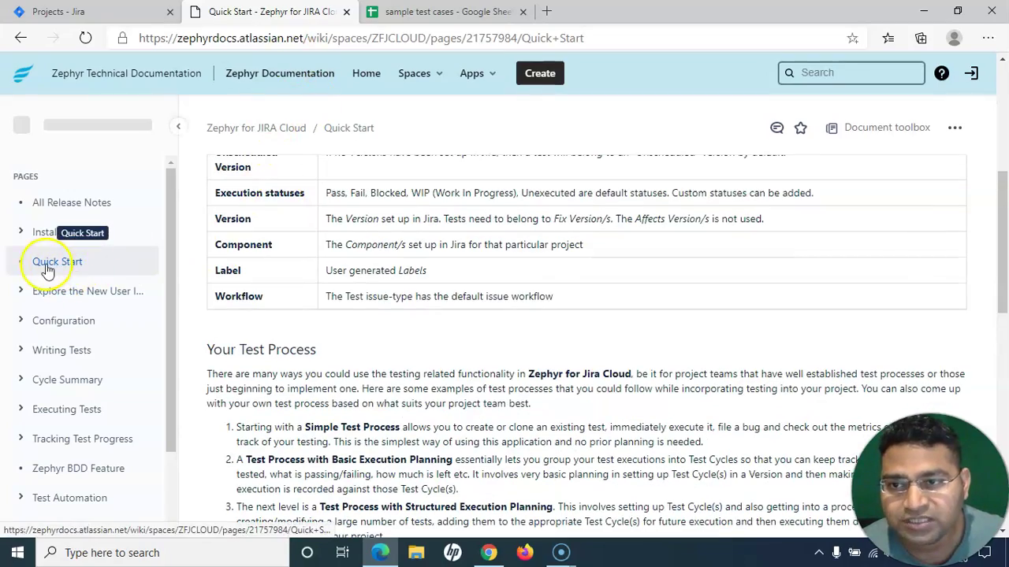
{"action": "scroll", "coordinate": [371, 369], "scroll_direction": "down", "scroll_amount": 1}
{"action": "scroll", "coordinate": [371, 369], "scroll_direction": "down", "scroll_amount": 3}
{"action": "scroll", "coordinate": [360, 371], "scroll_direction": "up", "scroll_amount": 3}
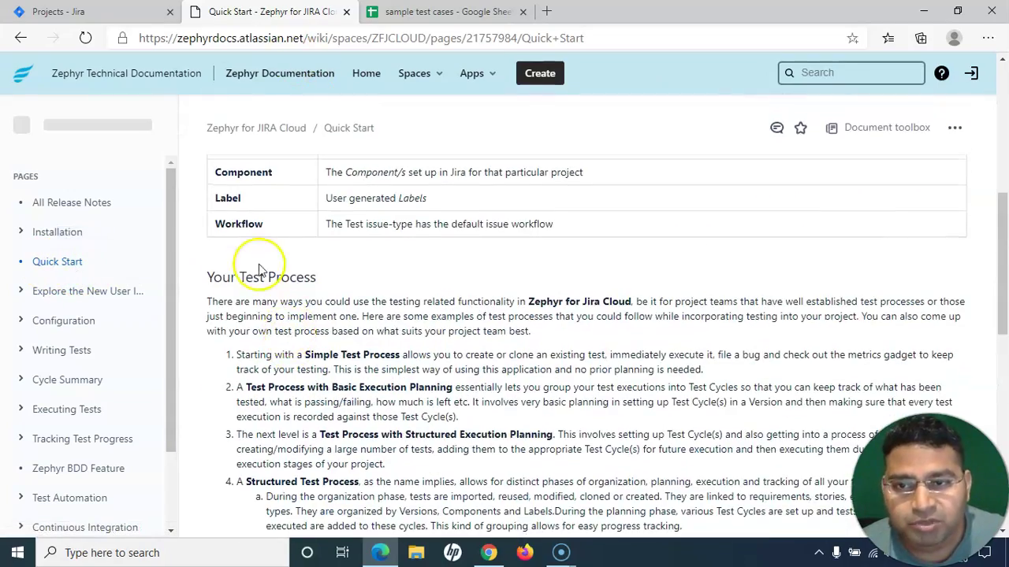
{"action": "scroll", "coordinate": [462, 339], "scroll_direction": "down", "scroll_amount": 6}
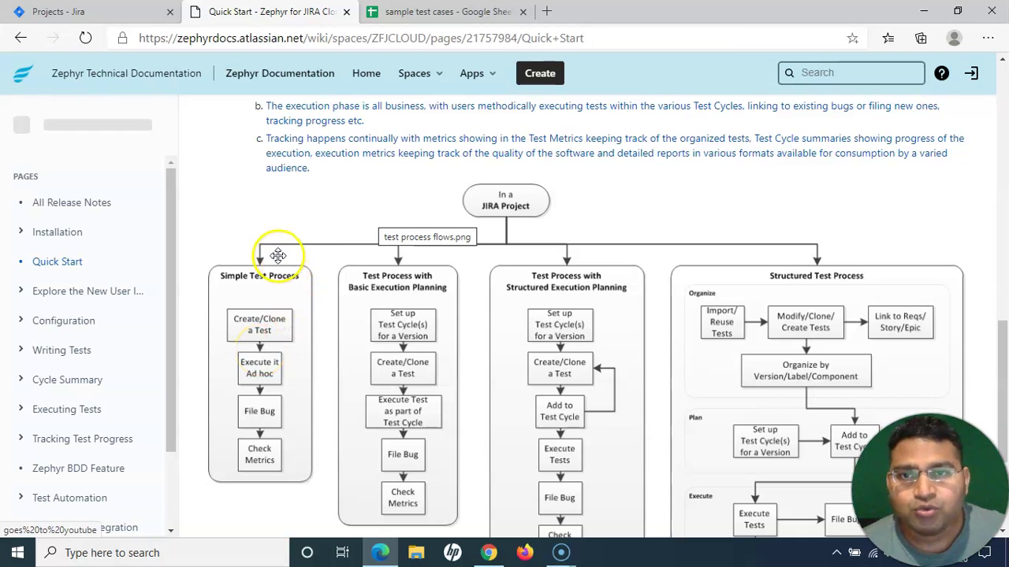
- Review the title, description, test steps and expected result of the Google account registration case in the sample test cases Google Sheet
{"action": "left_click", "coordinate": [440, 12]}
{"action": "left_click", "coordinate": [122, 225]}
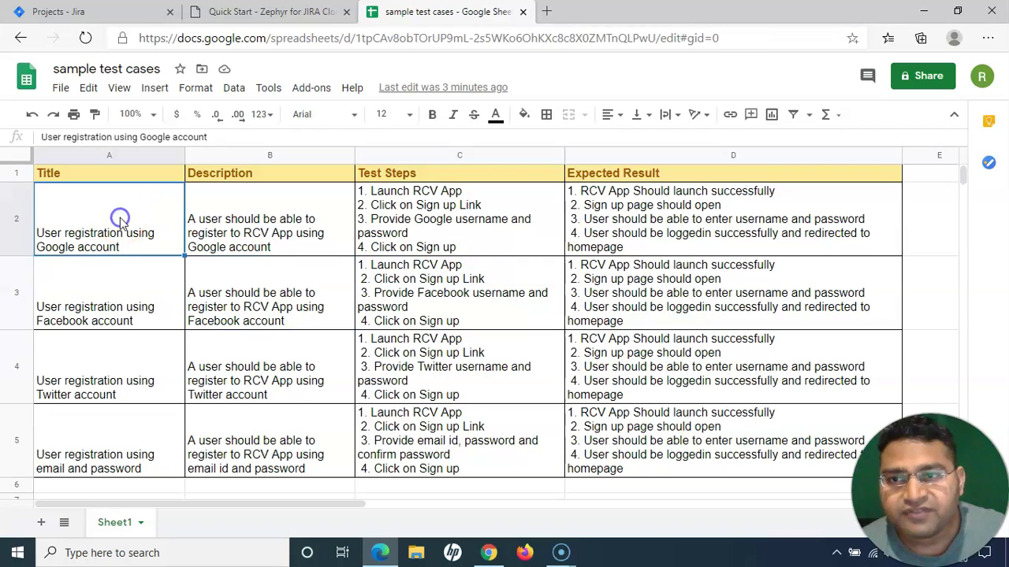
{"action": "left_click", "coordinate": [262, 225]}
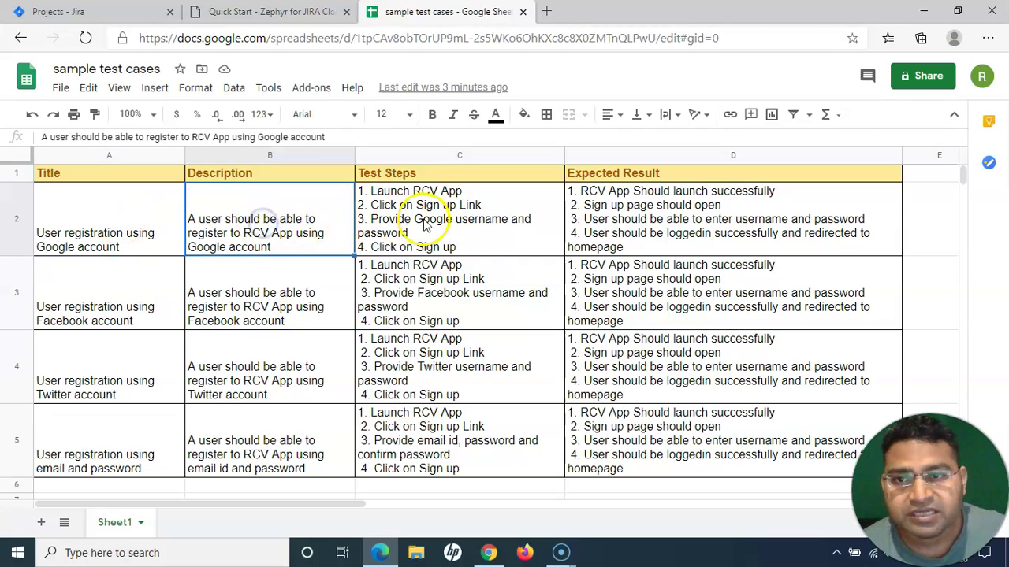
{"action": "left_click", "coordinate": [73, 240]}
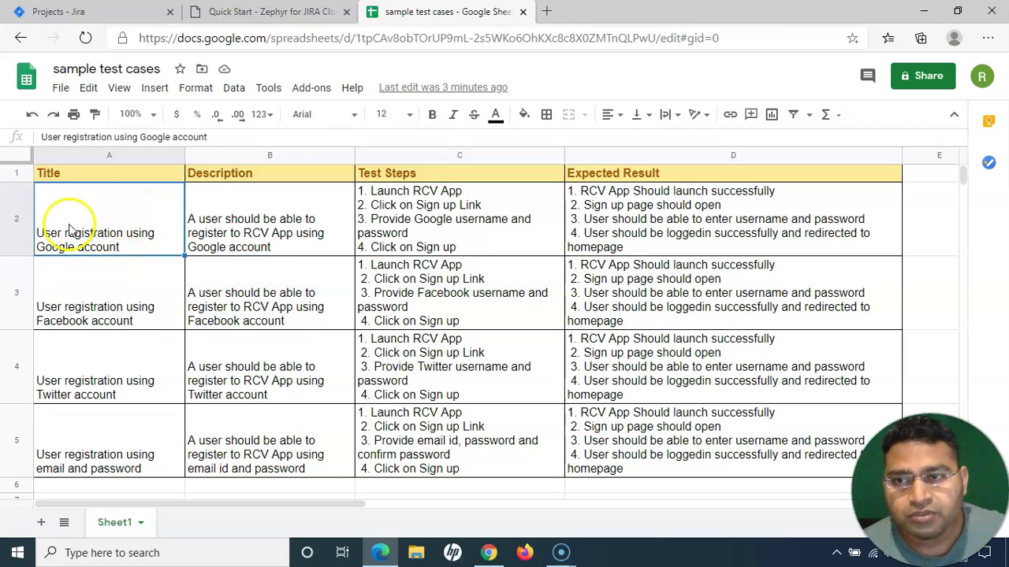
{"action": "left_click", "coordinate": [267, 214]}
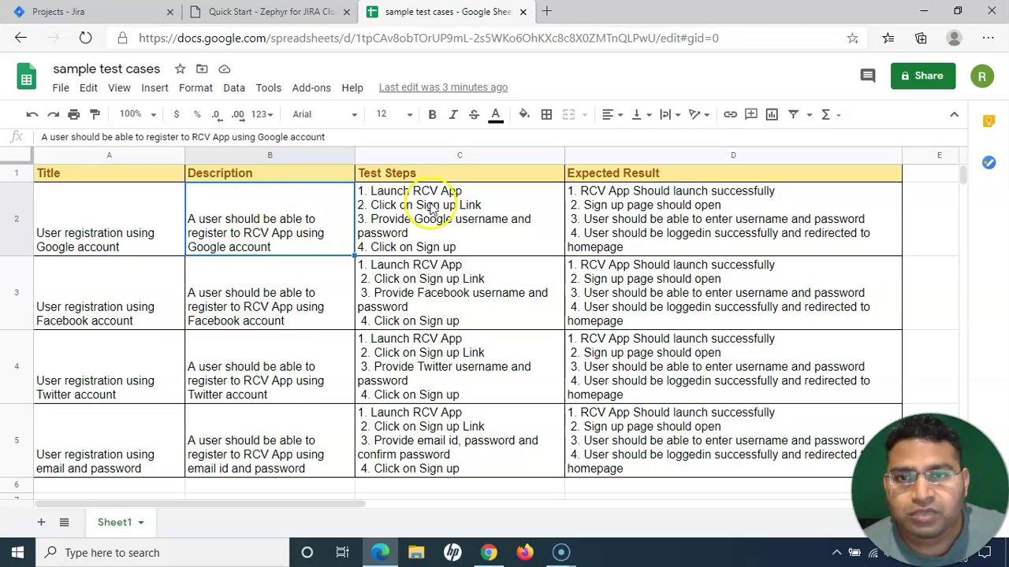
{"action": "left_click", "coordinate": [431, 207]}
{"action": "left_click", "coordinate": [101, 227]}
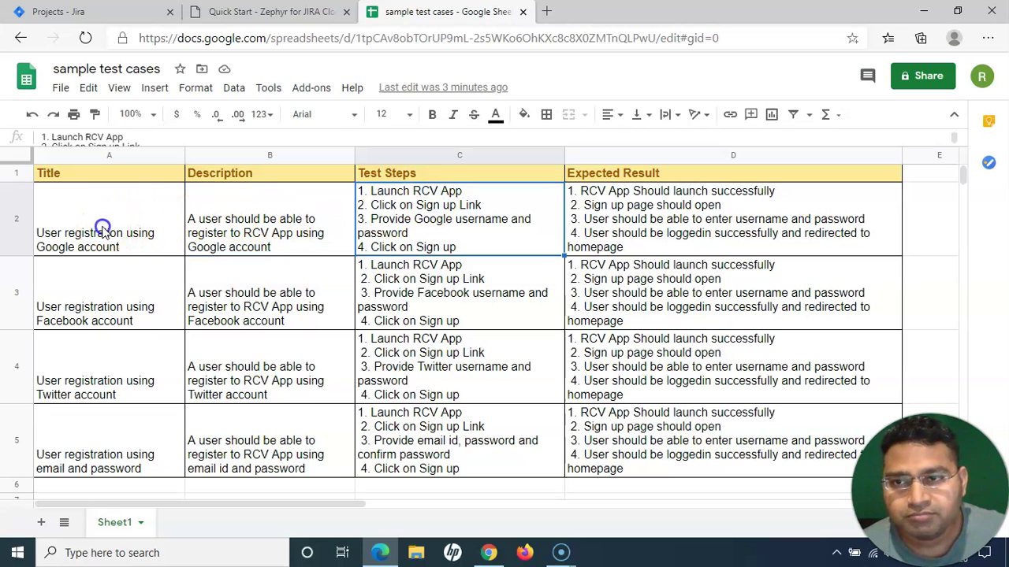
{"action": "left_click", "coordinate": [274, 218]}
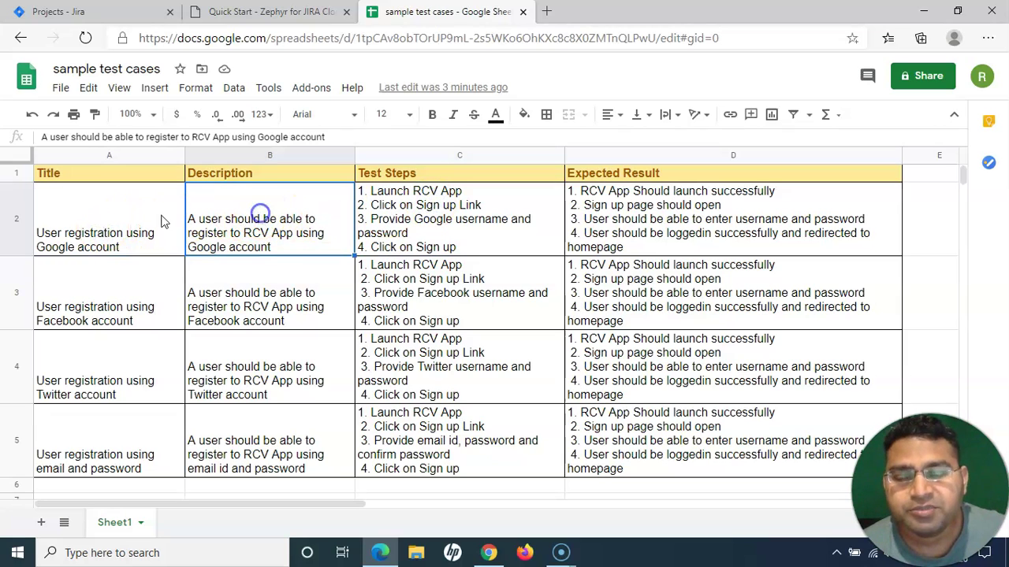
{"action": "left_click", "coordinate": [100, 235]}
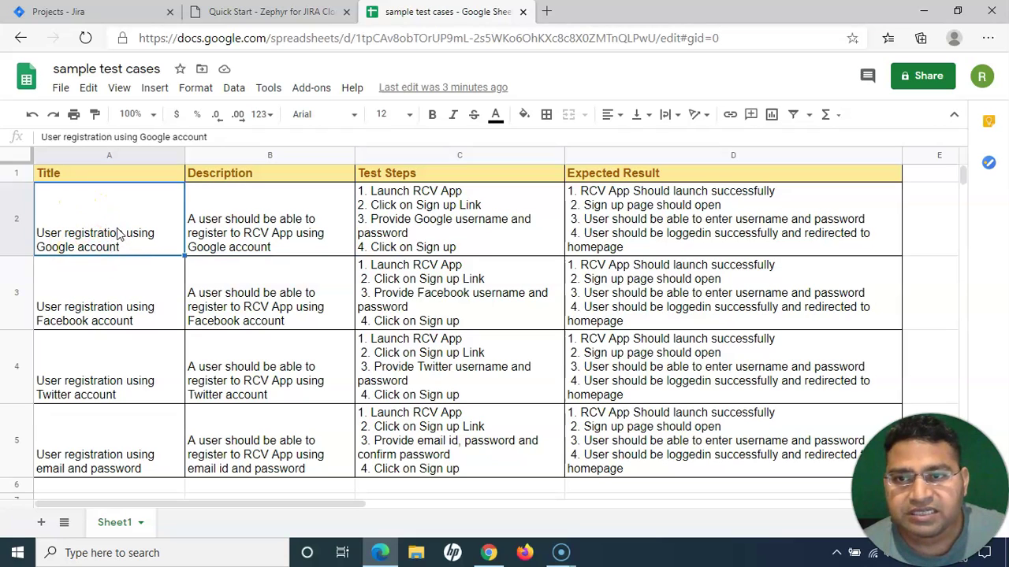
{"action": "left_click", "coordinate": [304, 220]}
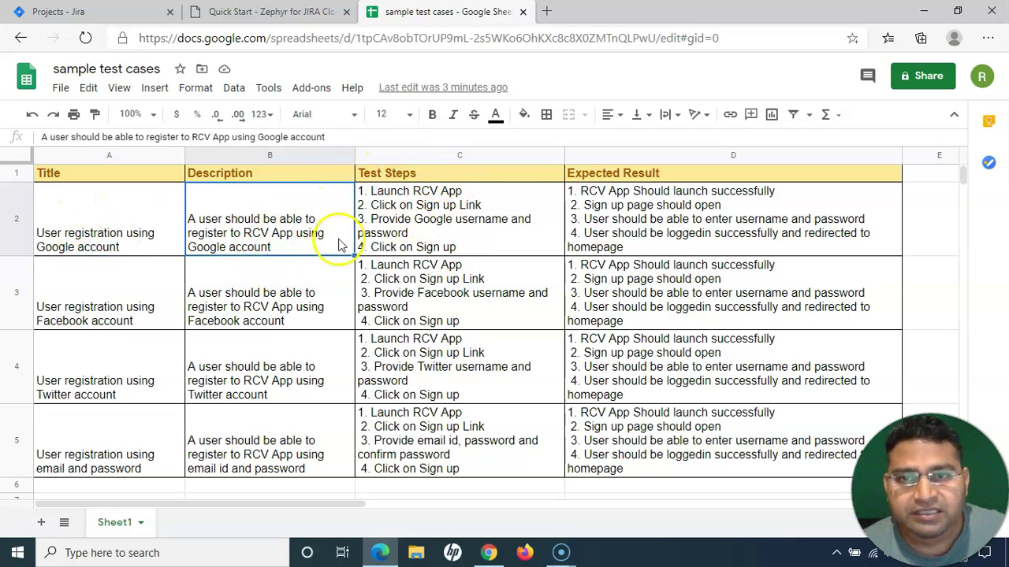
{"action": "left_click", "coordinate": [394, 224]}
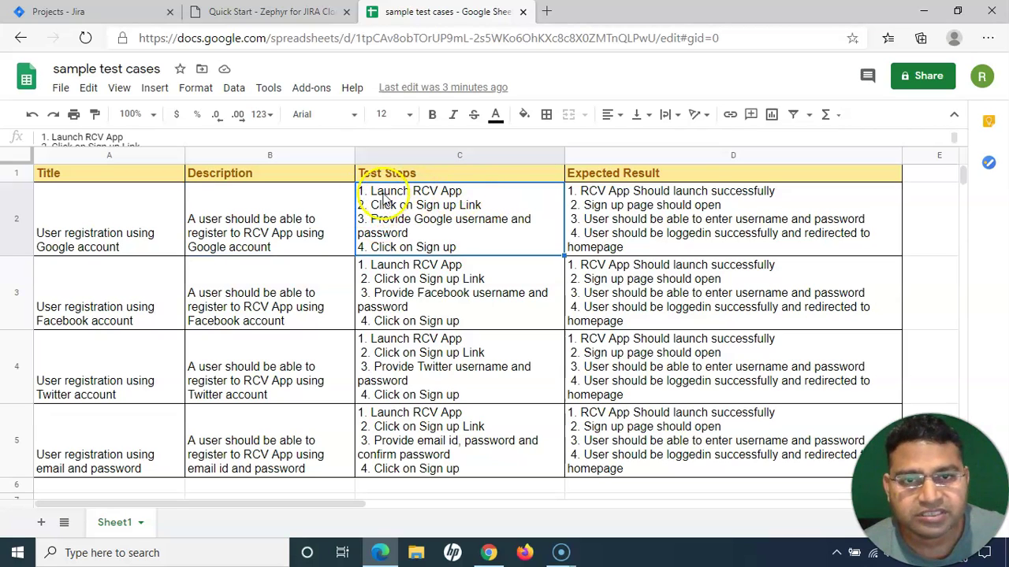
{"action": "left_click", "coordinate": [700, 205]}
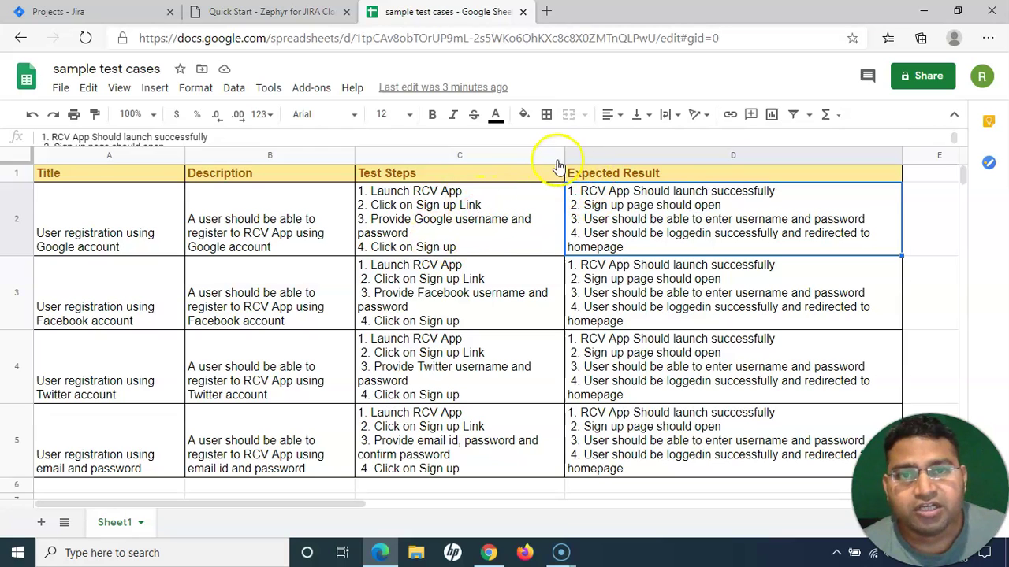
{"action": "left_click", "coordinate": [479, 226]}
{"action": "left_click", "coordinate": [674, 208]}
{"action": "left_click", "coordinate": [221, 241]}
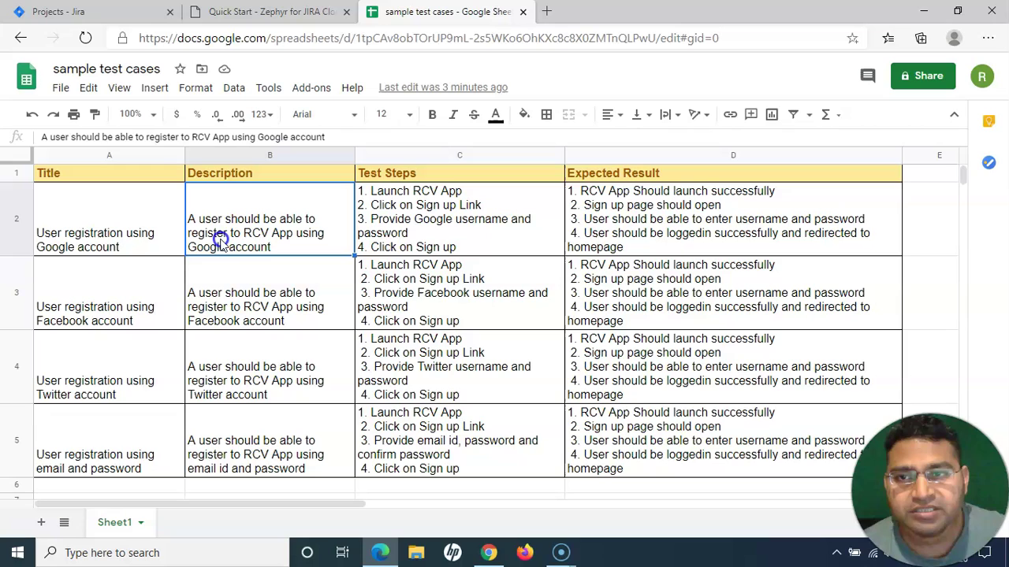
{"action": "left_click", "coordinate": [101, 244]}
{"action": "left_click", "coordinate": [241, 221]}
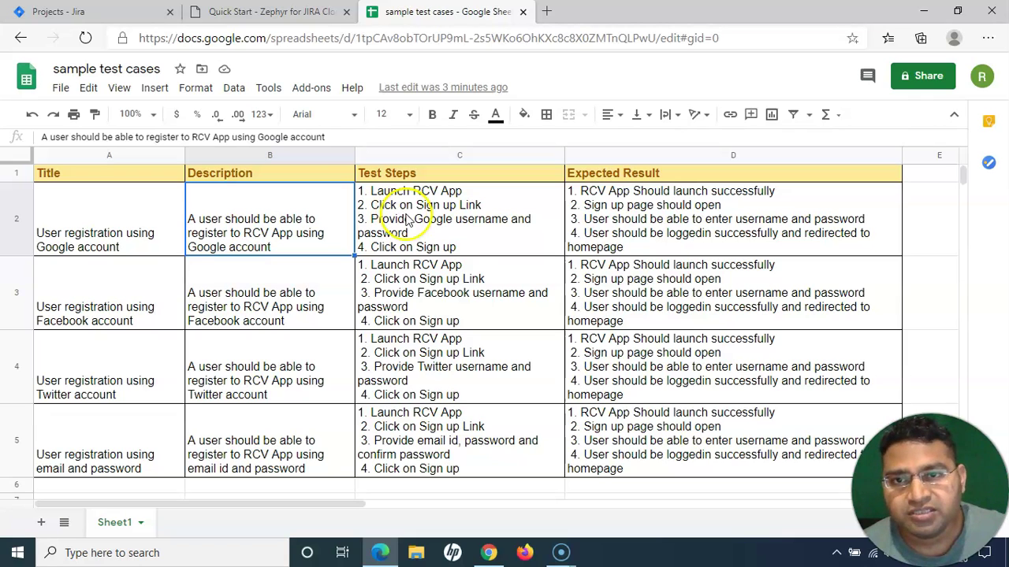
- In Jira, open the RCV Classic Scrum project and start a new issue with the issue type Test
{"action": "left_click", "coordinate": [47, 12]}
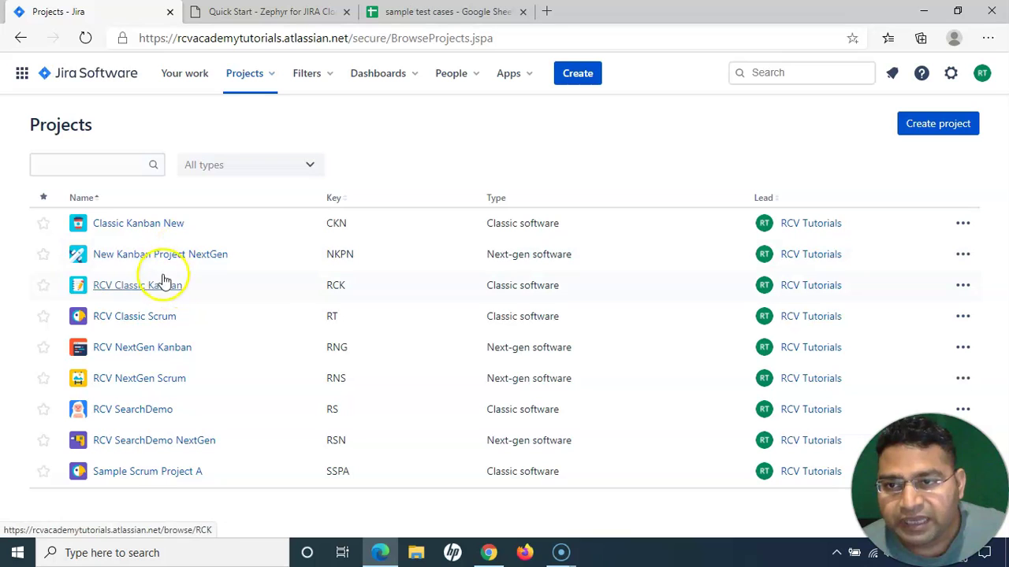
{"action": "left_click", "coordinate": [145, 323]}
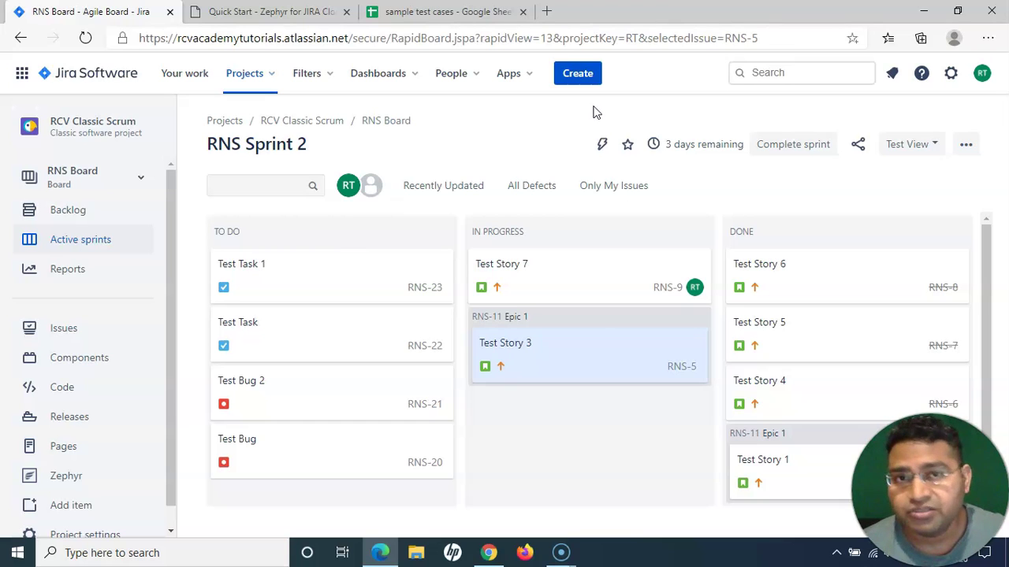
{"action": "left_click", "coordinate": [584, 77]}
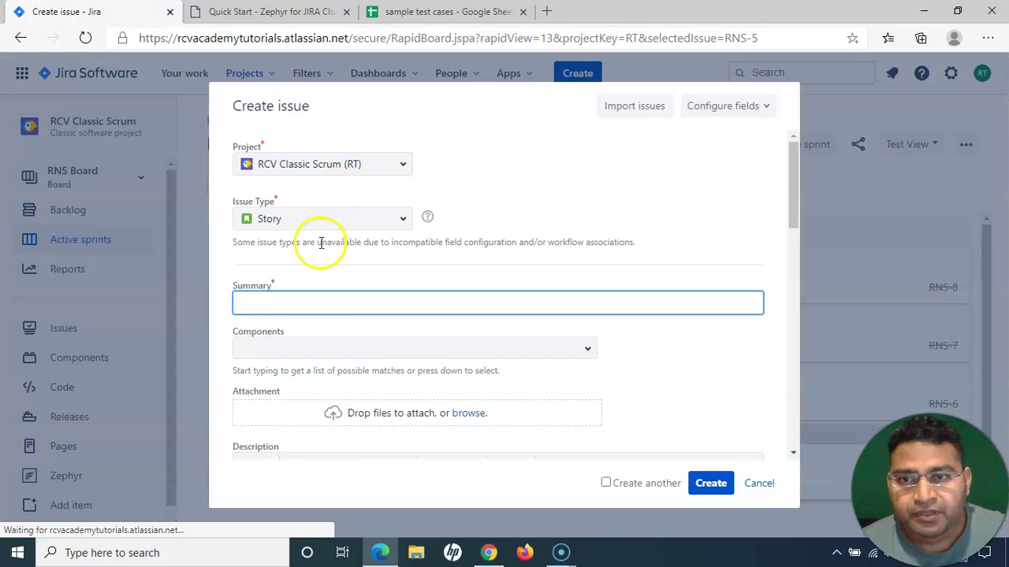
{"action": "left_click", "coordinate": [402, 219]}
{"action": "left_click", "coordinate": [266, 303]}
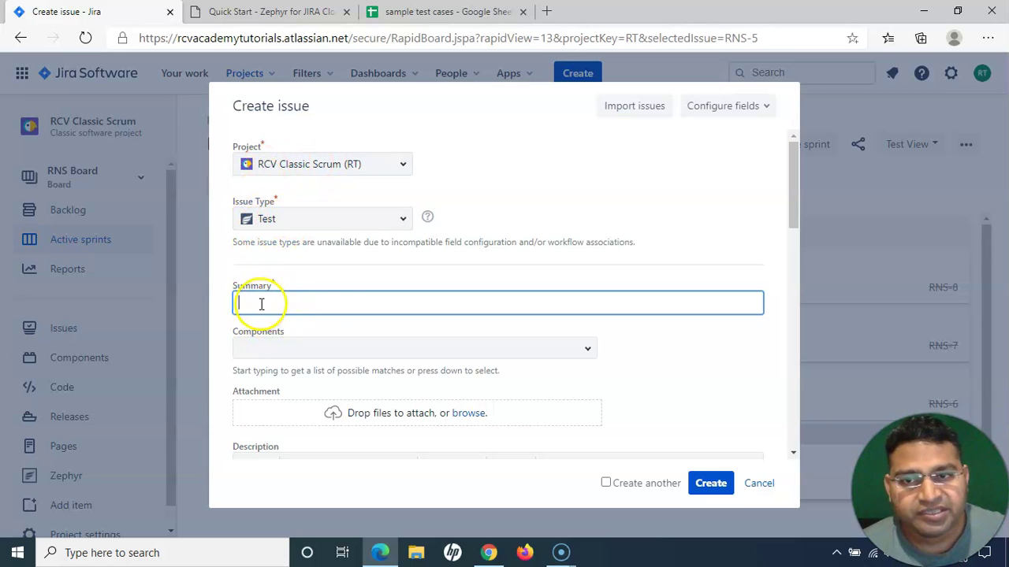
- Copy the title "User registration using Google account" from the sample test cases sheet into the new issue's Summary
{"action": "scroll", "coordinate": [418, 383], "scroll_direction": "down", "scroll_amount": 4}
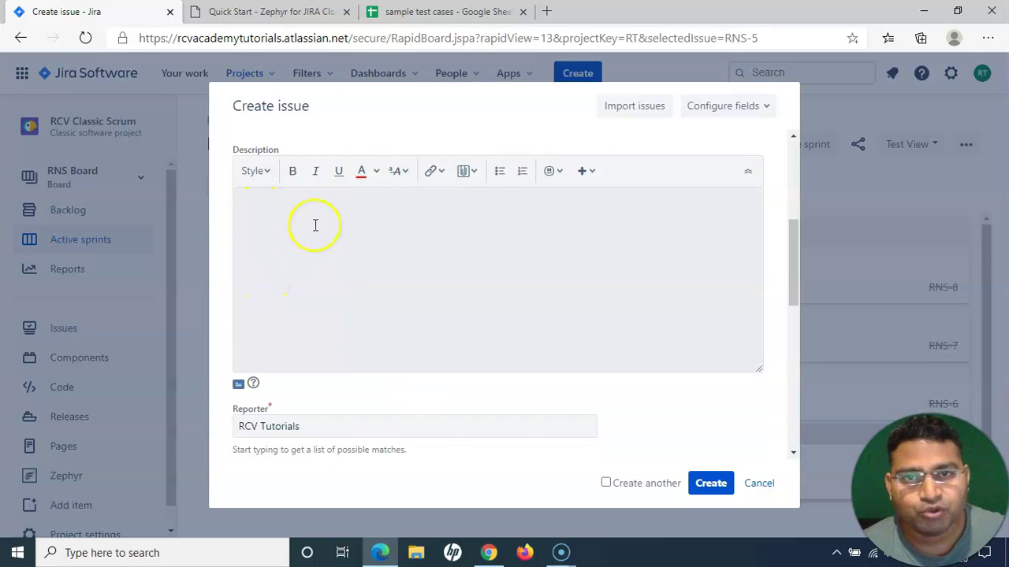
{"action": "left_click", "coordinate": [405, 13]}
{"action": "left_click", "coordinate": [106, 217]}
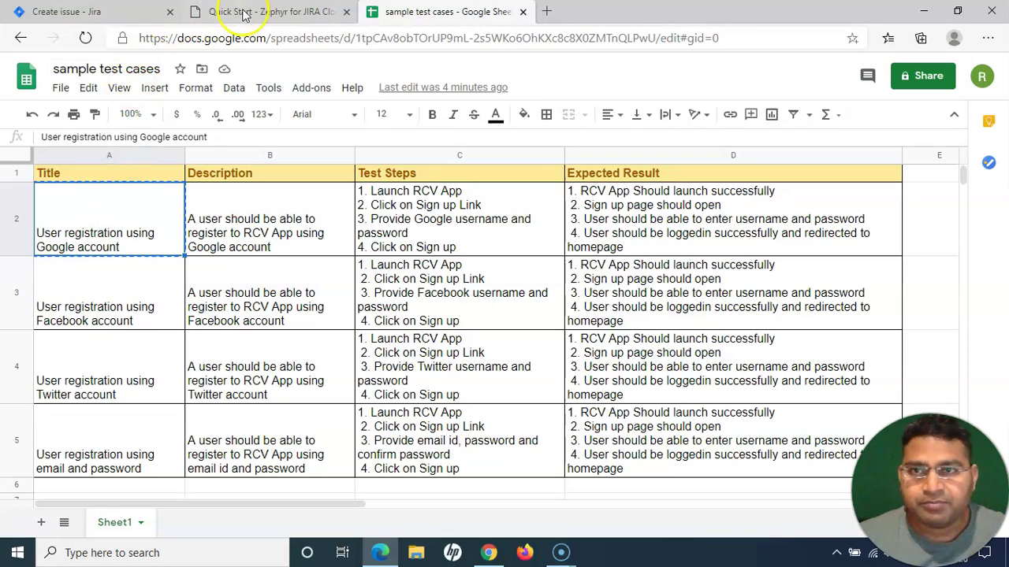
{"action": "left_click", "coordinate": [112, 12]}
{"action": "scroll", "coordinate": [333, 293], "scroll_direction": "up", "scroll_amount": 4}
{"action": "scroll", "coordinate": [333, 293], "scroll_direction": "up", "scroll_amount": 1}
{"action": "left_click", "coordinate": [318, 249]}
{"action": "type", "text": "User registration using Google account"}
- Copy "A user should be able to register to RCV App using Google account" from the sheet into the issue's Description
{"action": "left_click", "coordinate": [449, 11]}
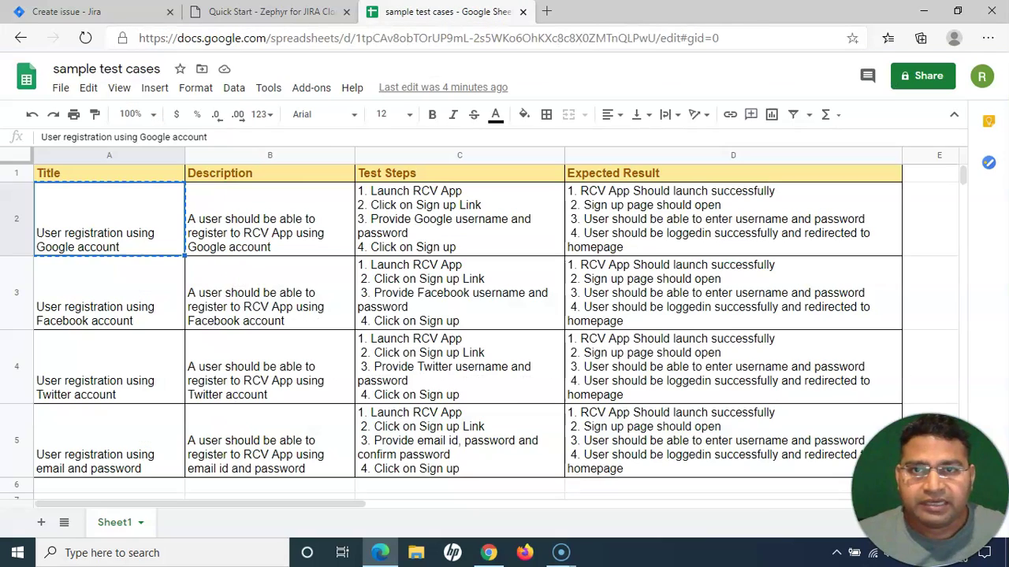
{"action": "left_click", "coordinate": [255, 242]}
{"action": "key", "text": "ctrl+c"}
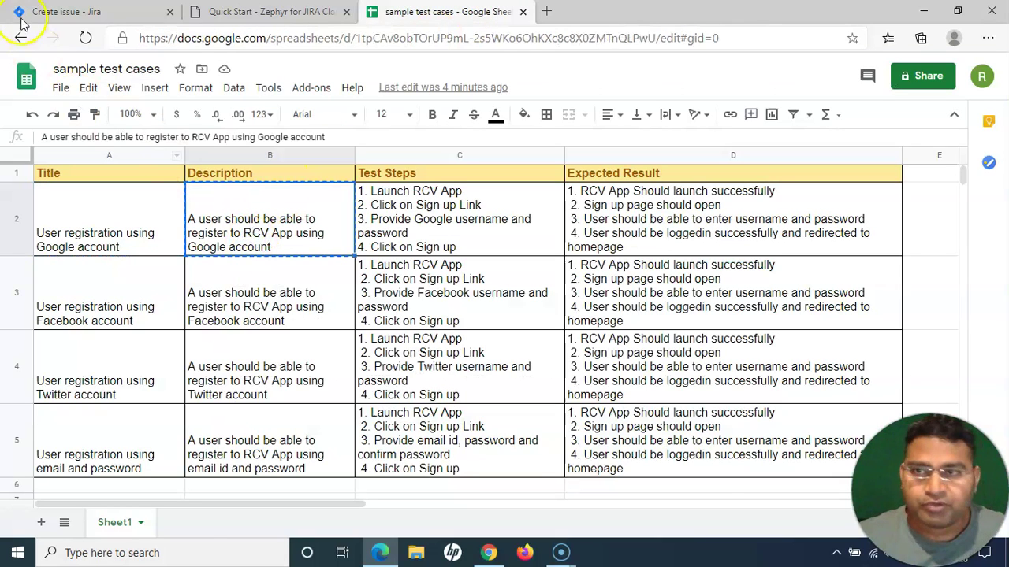
{"action": "left_click", "coordinate": [55, 11]}
{"action": "scroll", "coordinate": [473, 363], "scroll_direction": "down", "scroll_amount": 5}
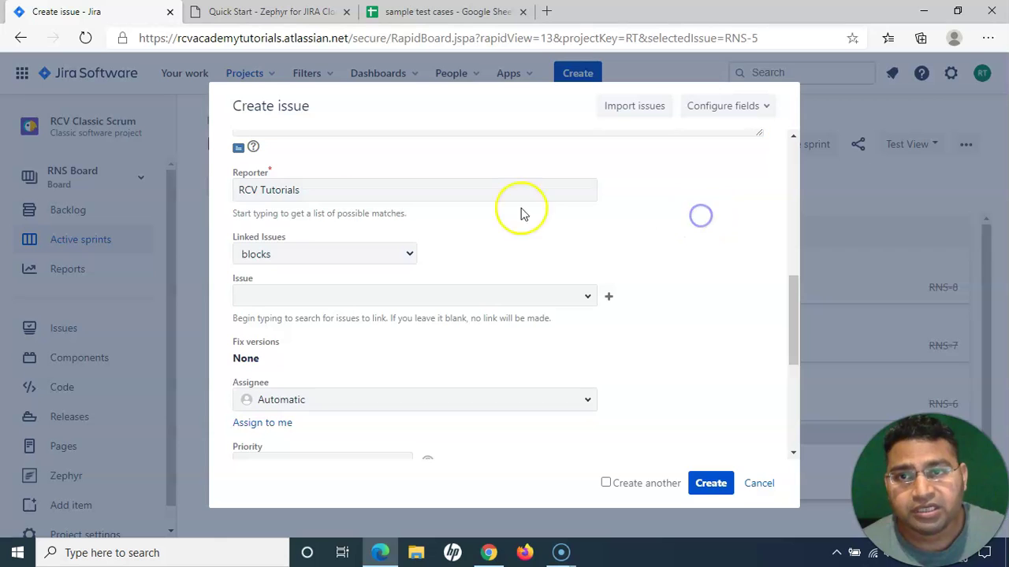
- Review the new issue's remaining fields, from Reporter and Linked Issues through the Priority options, Labels, Epic Link, Sprint and Story Points
{"action": "scroll", "coordinate": [292, 299], "scroll_direction": "up", "scroll_amount": 2}
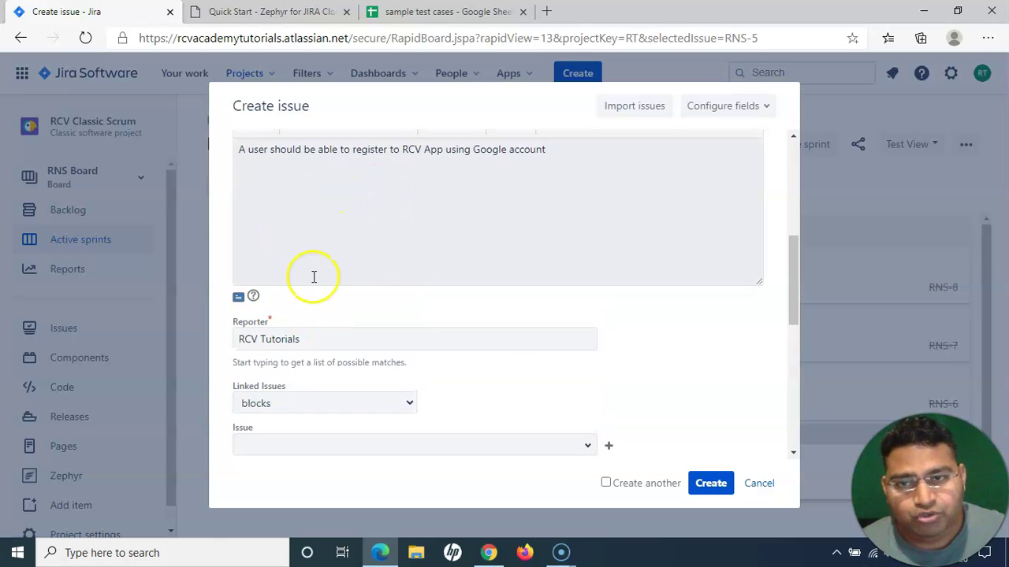
{"action": "scroll", "coordinate": [352, 313], "scroll_direction": "down", "scroll_amount": 3}
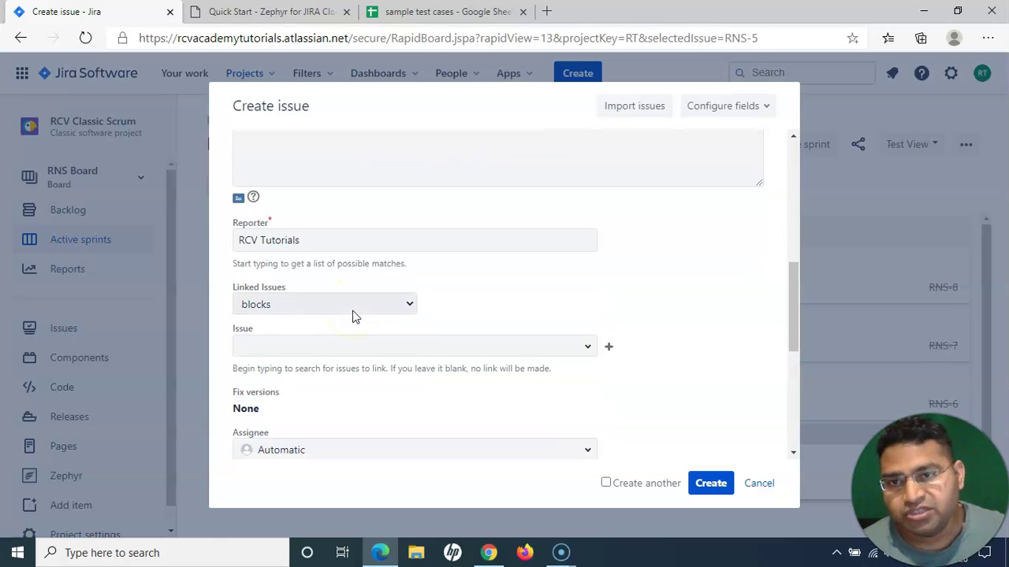
{"action": "scroll", "coordinate": [382, 357], "scroll_direction": "down", "scroll_amount": 1}
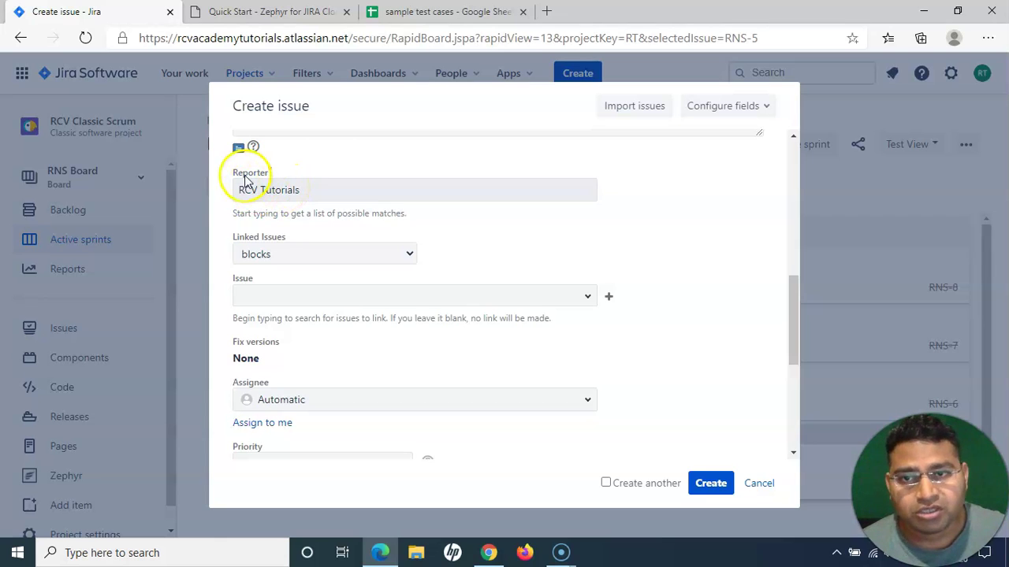
{"action": "scroll", "coordinate": [339, 339], "scroll_direction": "down", "scroll_amount": 1}
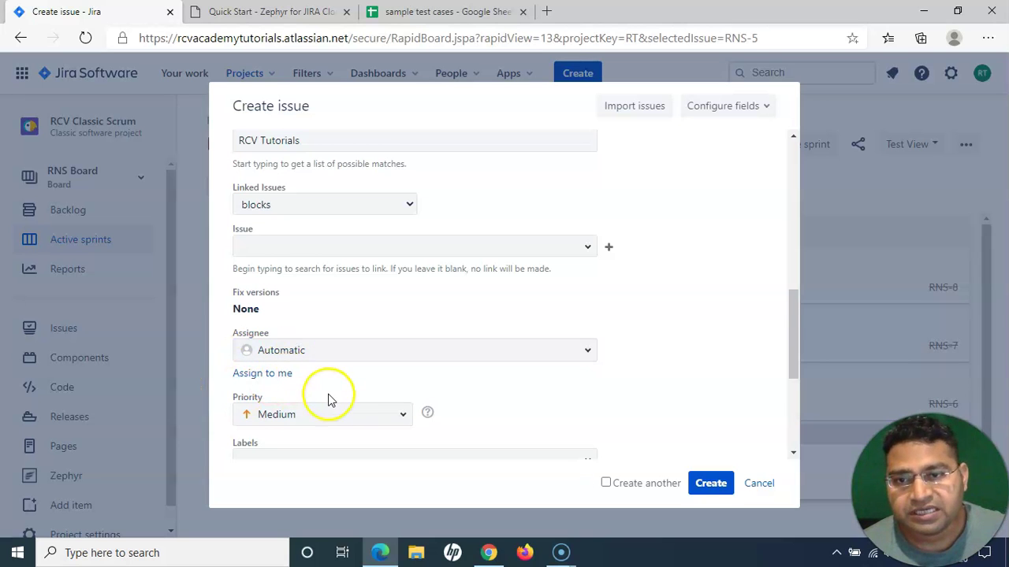
{"action": "scroll", "coordinate": [326, 399], "scroll_direction": "down", "scroll_amount": 2}
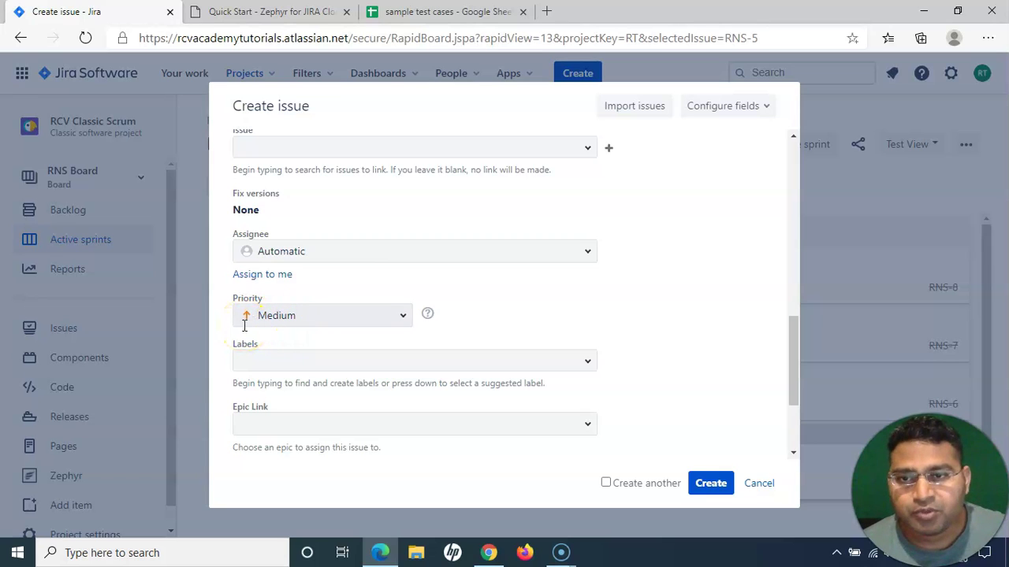
{"action": "left_click", "coordinate": [404, 316]}
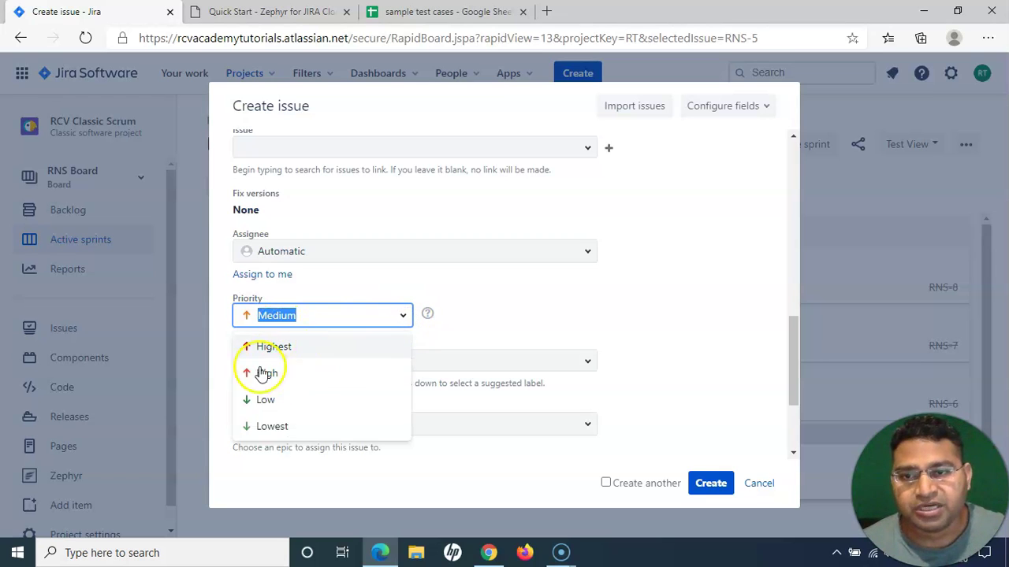
{"action": "left_click", "coordinate": [520, 298]}
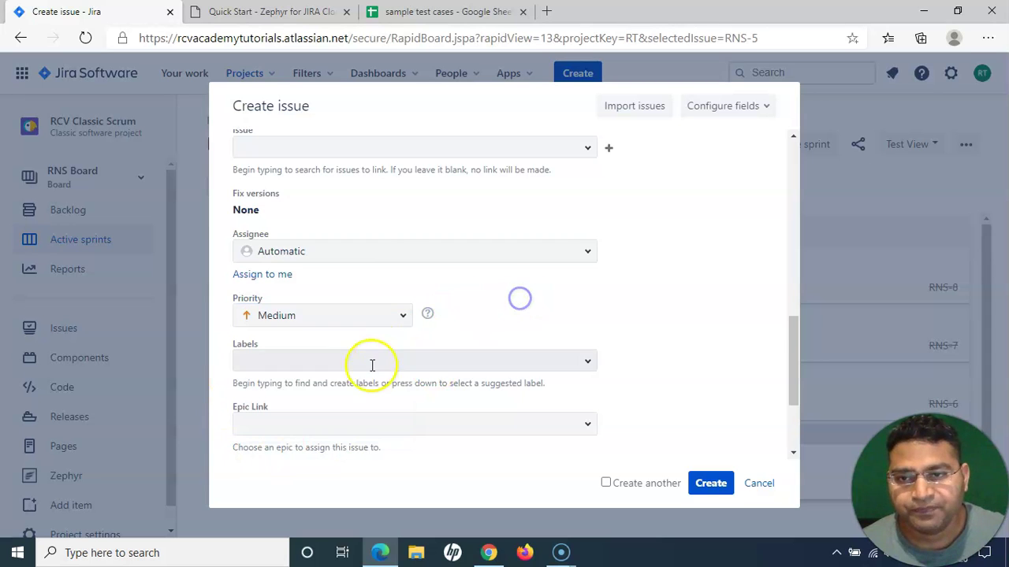
{"action": "scroll", "coordinate": [363, 378], "scroll_direction": "down", "scroll_amount": 2}
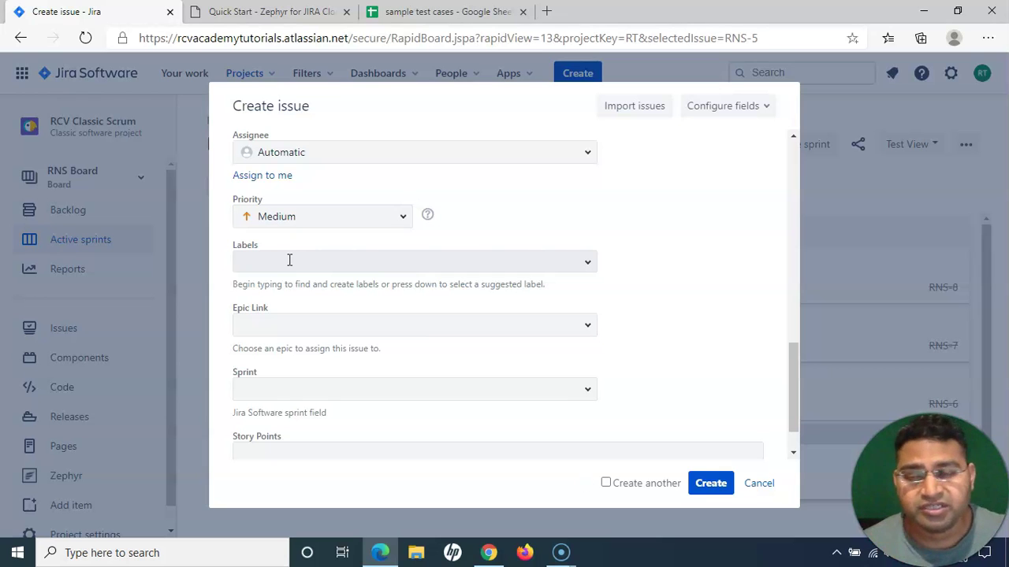
{"action": "scroll", "coordinate": [315, 315], "scroll_direction": "down", "scroll_amount": 2}
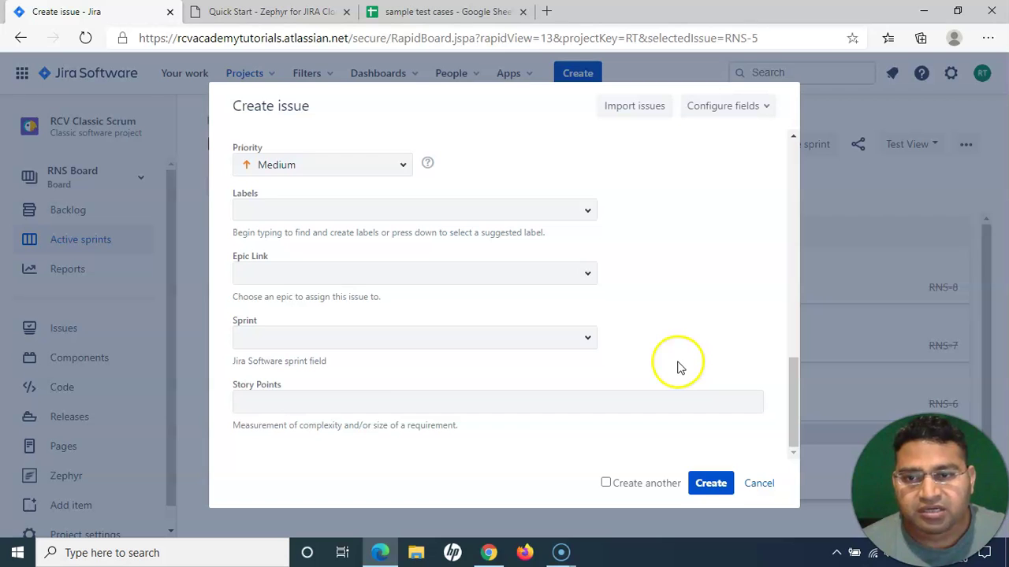
{"action": "scroll", "coordinate": [505, 408], "scroll_direction": "up", "scroll_amount": 3}
{"action": "scroll", "coordinate": [394, 417], "scroll_direction": "down", "scroll_amount": 3}
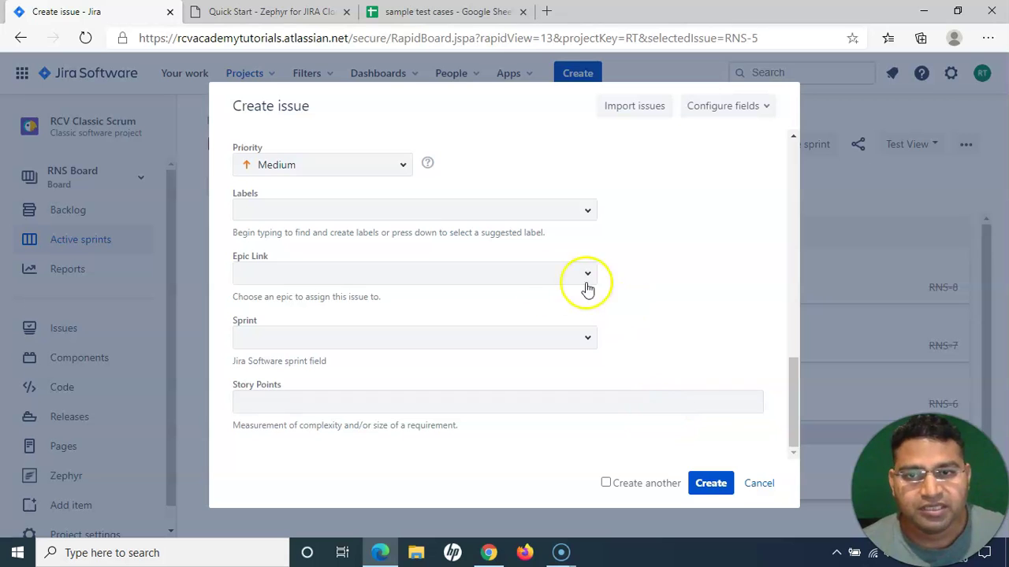
- Create the "User registration using Google account" Test issue without opting to create another, and open the new issue
{"action": "scroll", "coordinate": [551, 307], "scroll_direction": "up", "scroll_amount": 4}
{"action": "scroll", "coordinate": [552, 299], "scroll_direction": "up", "scroll_amount": 6}
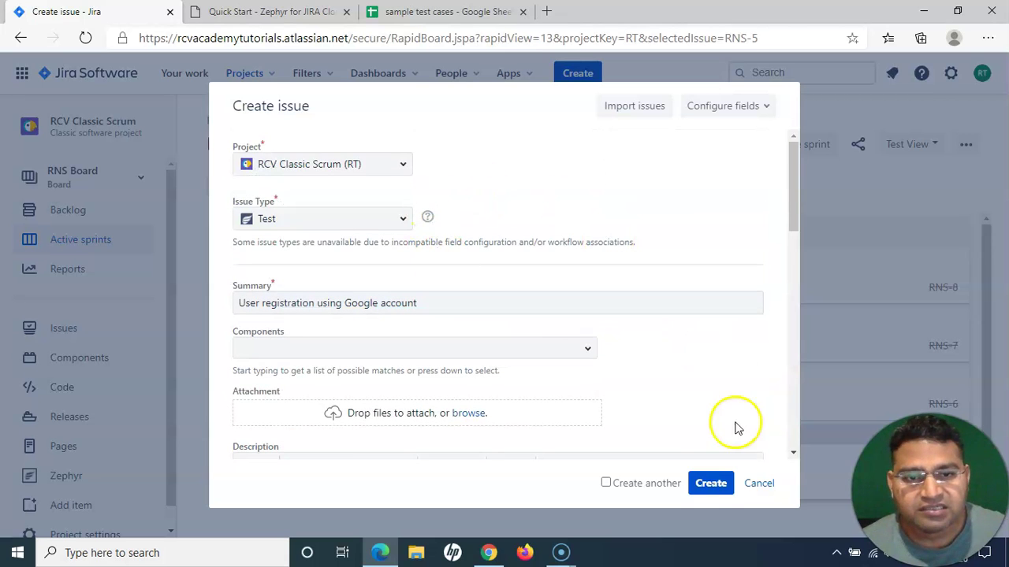
{"action": "left_click", "coordinate": [605, 484]}
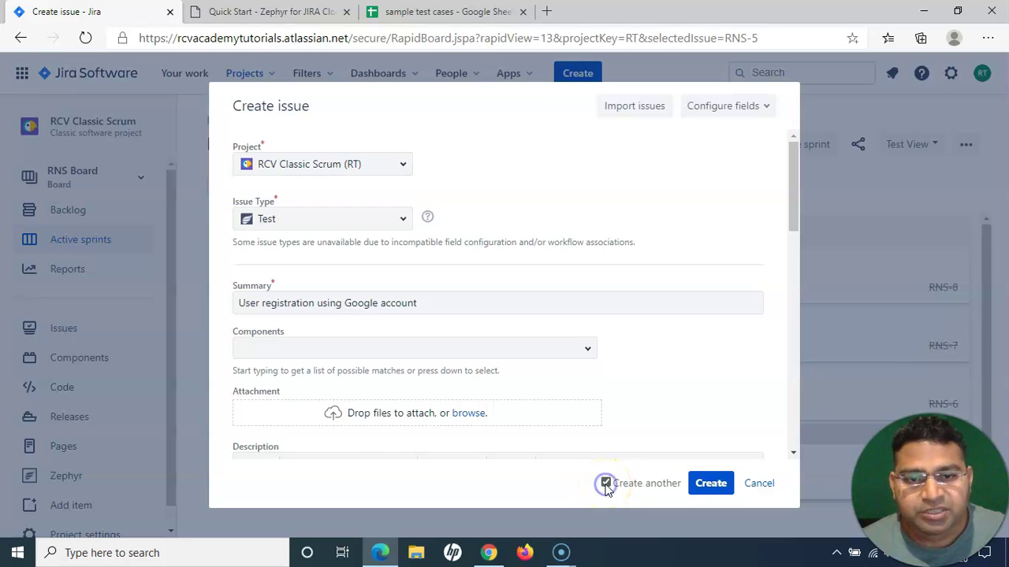
{"action": "left_click", "coordinate": [605, 484]}
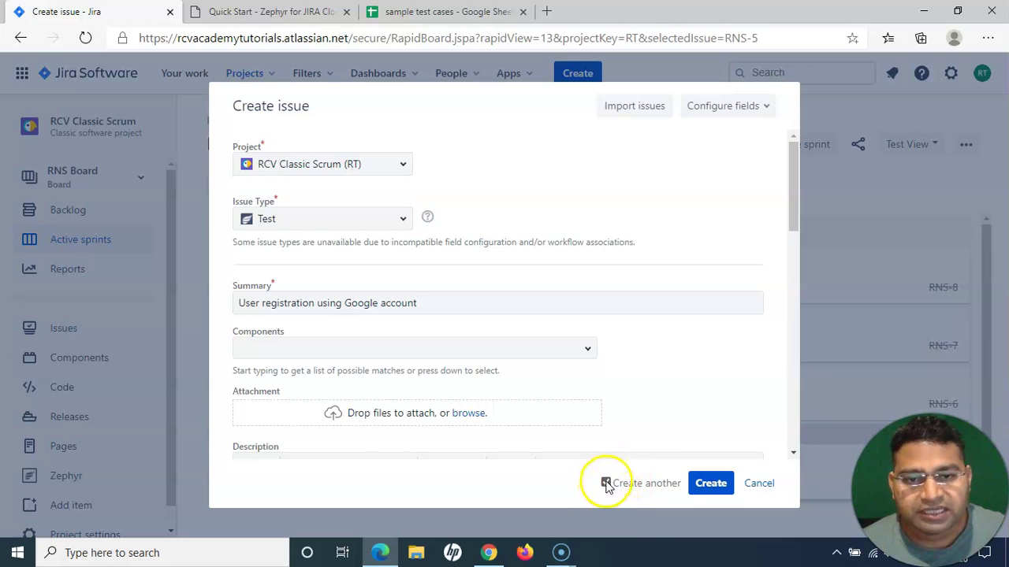
{"action": "left_click", "coordinate": [605, 484]}
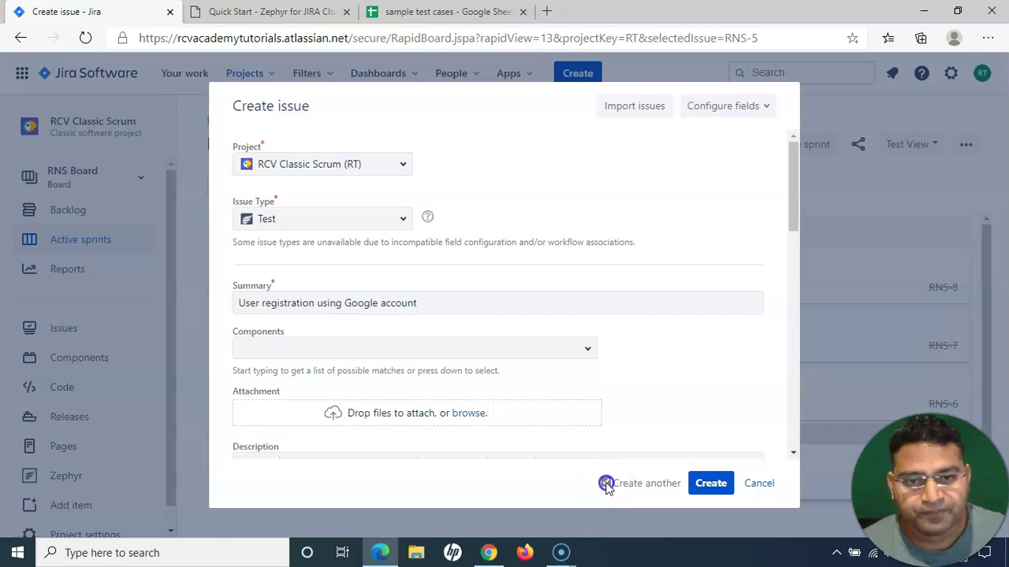
{"action": "left_click", "coordinate": [710, 483]}
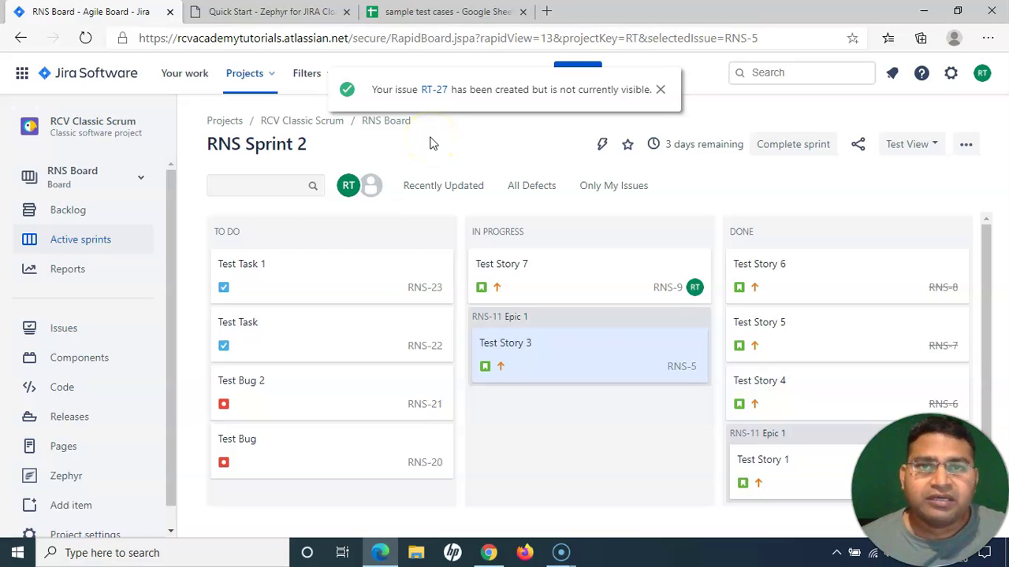
{"action": "left_click", "coordinate": [436, 90]}
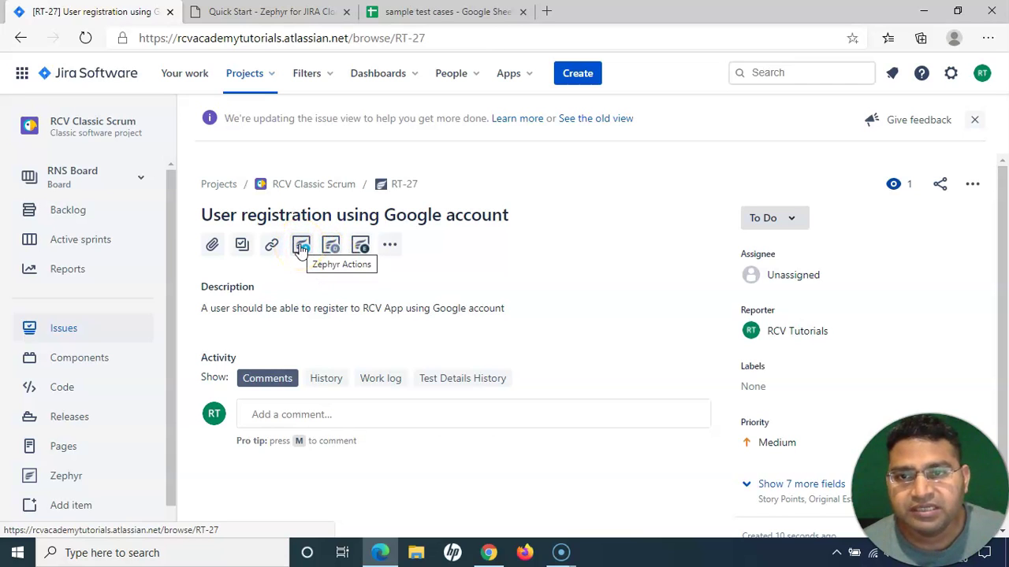
- Show the issue's Test Details and copy "Launch RCV App" from the sample test cases sheet into the first Test Step
{"action": "left_click", "coordinate": [332, 247]}
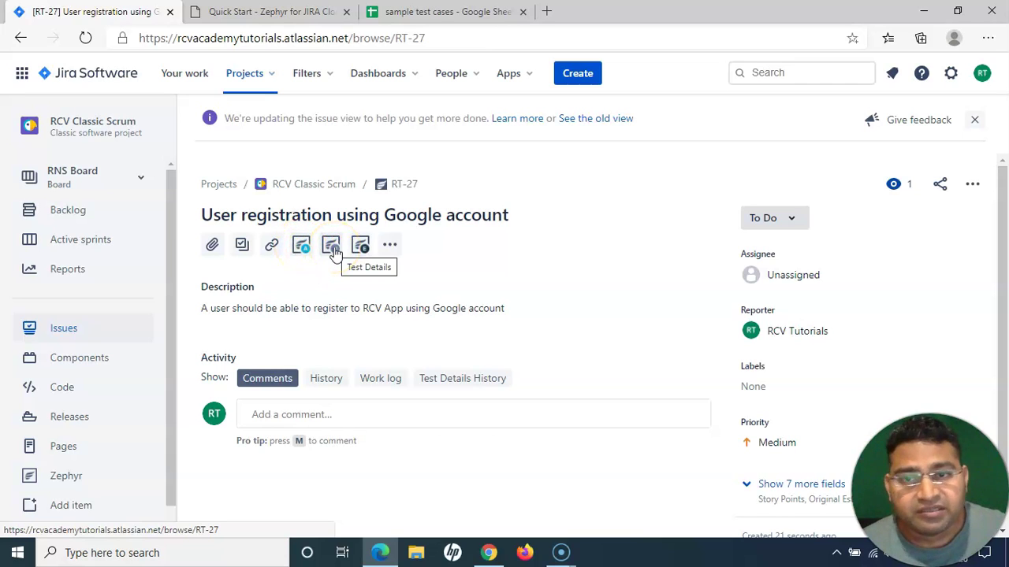
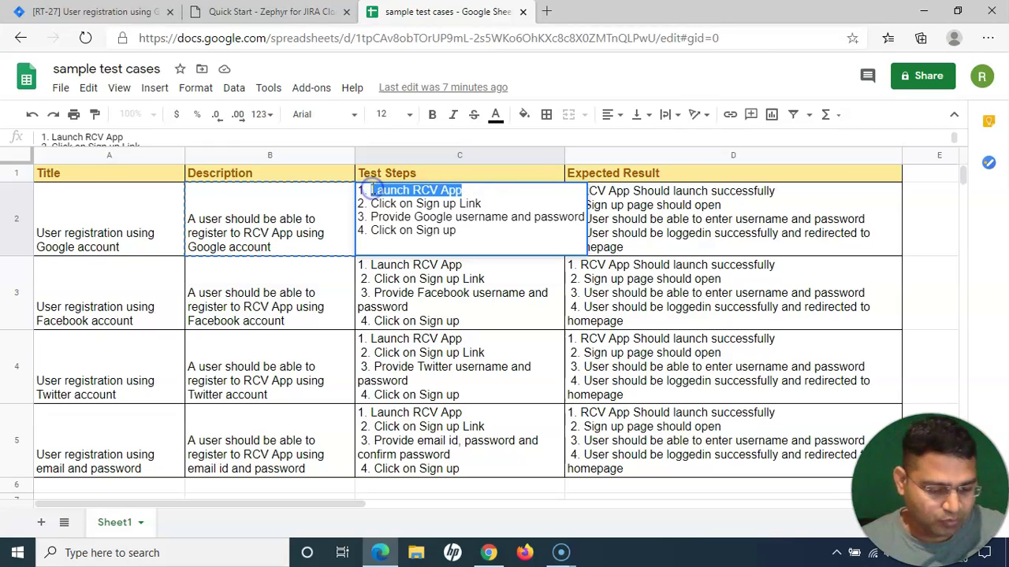
{"action": "left_click", "coordinate": [270, 11]}
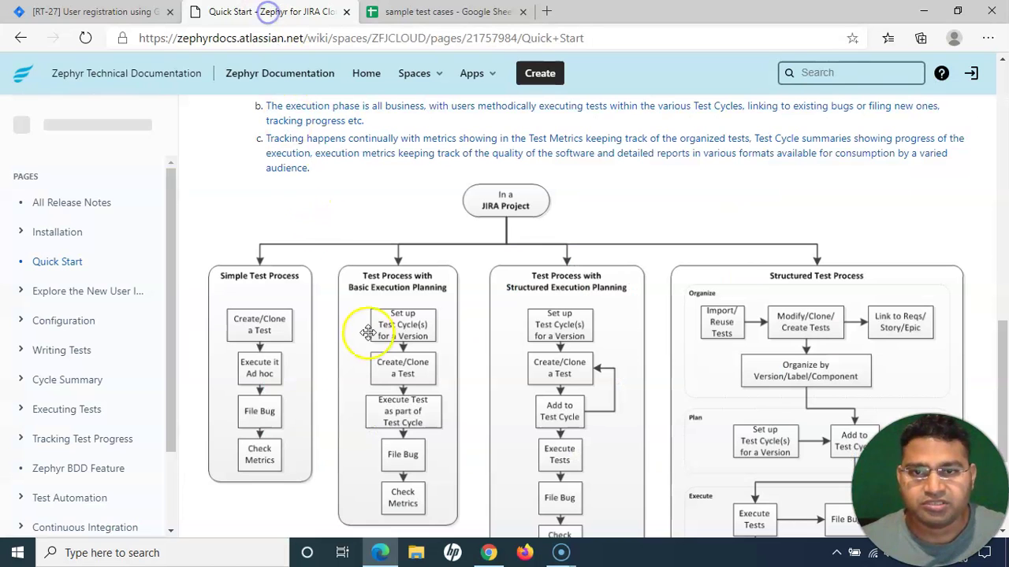
{"action": "left_click", "coordinate": [134, 12]}
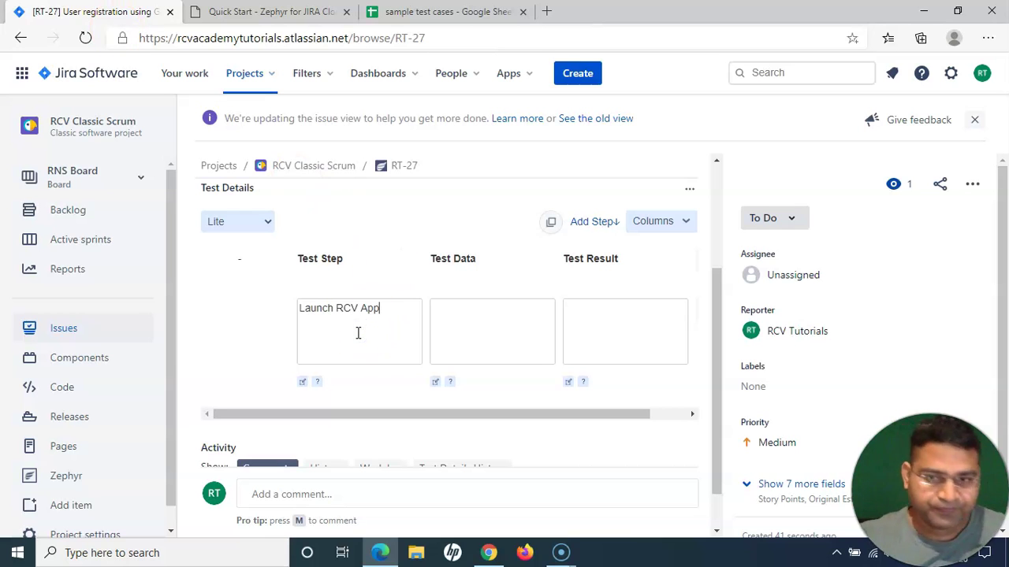
{"action": "left_click", "coordinate": [475, 312]}
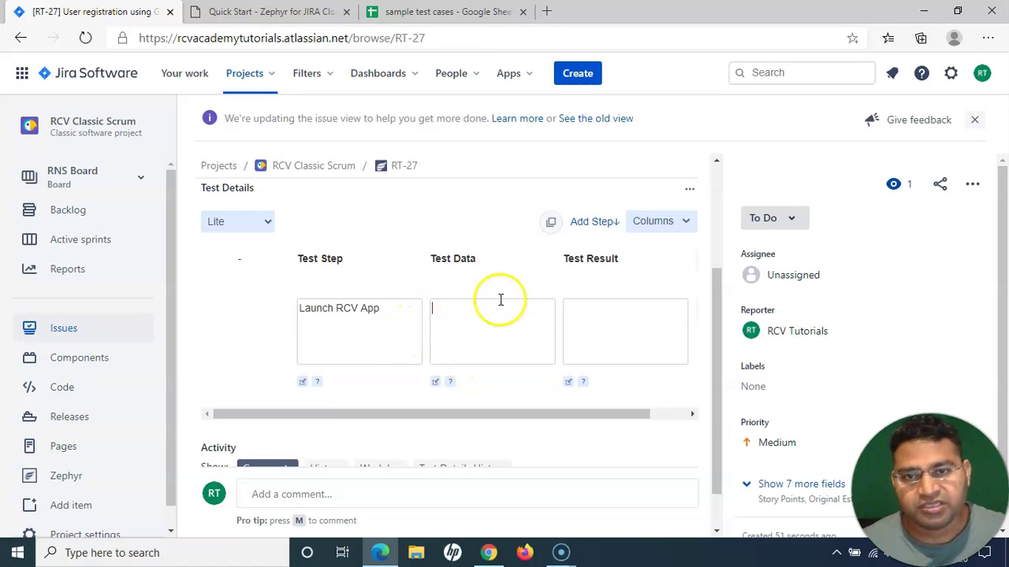
- Copy "RCV App Should launch successfully" from the sheet into the first step's Test Result and save the step
{"action": "left_click", "coordinate": [429, 22]}
{"action": "double_click", "coordinate": [654, 196]}
{"action": "left_click", "coordinate": [669, 192], "text": "shift"}
{"action": "left_click_drag", "start_coordinate": [678, 193], "coordinate": [585, 193]}
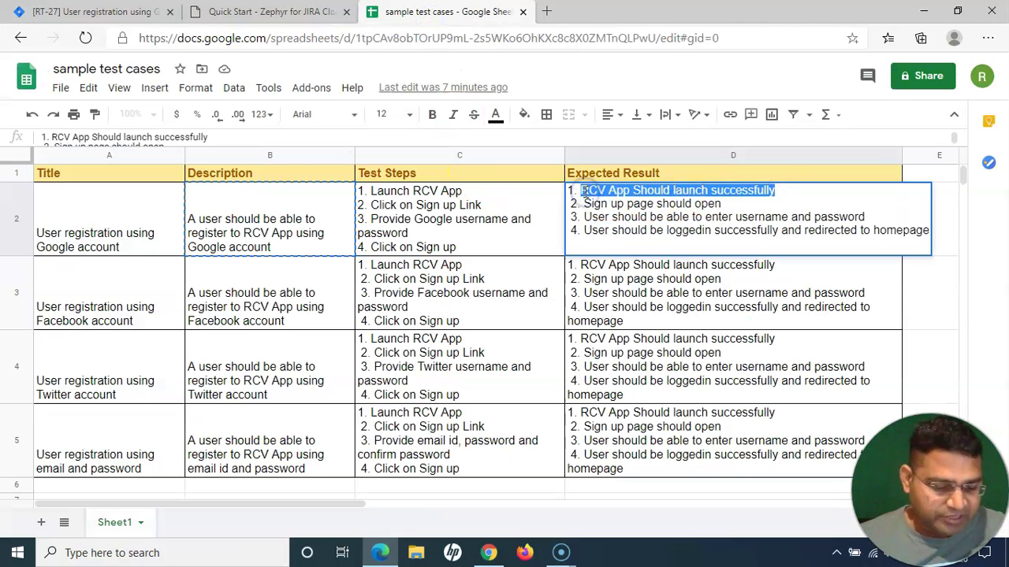
{"action": "key", "text": "ctrl+c"}
{"action": "left_click", "coordinate": [118, 11]}
{"action": "key", "text": "ctrl+v"}
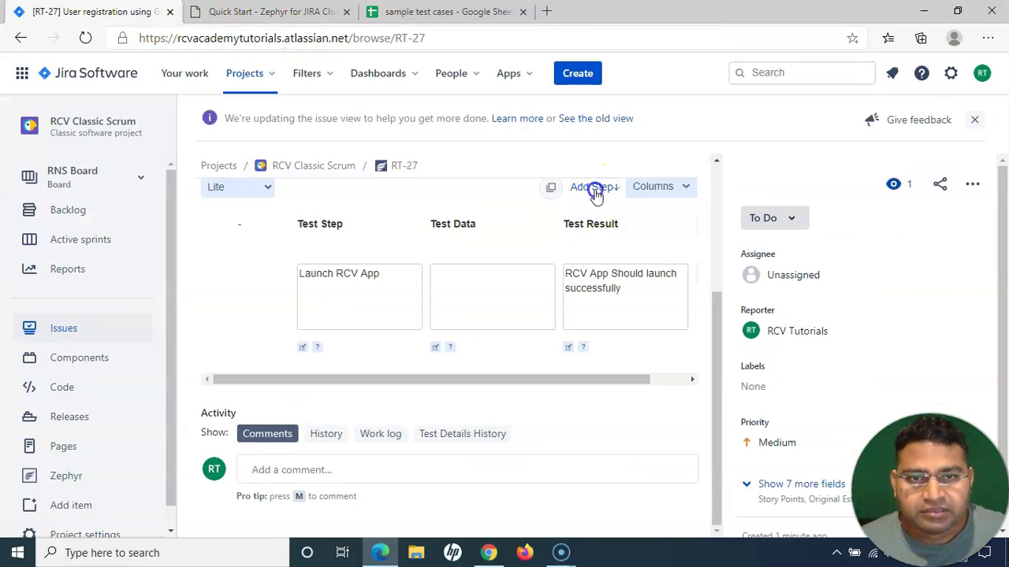
{"action": "scroll", "coordinate": [590, 254], "scroll_direction": "up", "scroll_amount": 1}
{"action": "scroll", "coordinate": [589, 255], "scroll_direction": "right", "scroll_amount": 1}
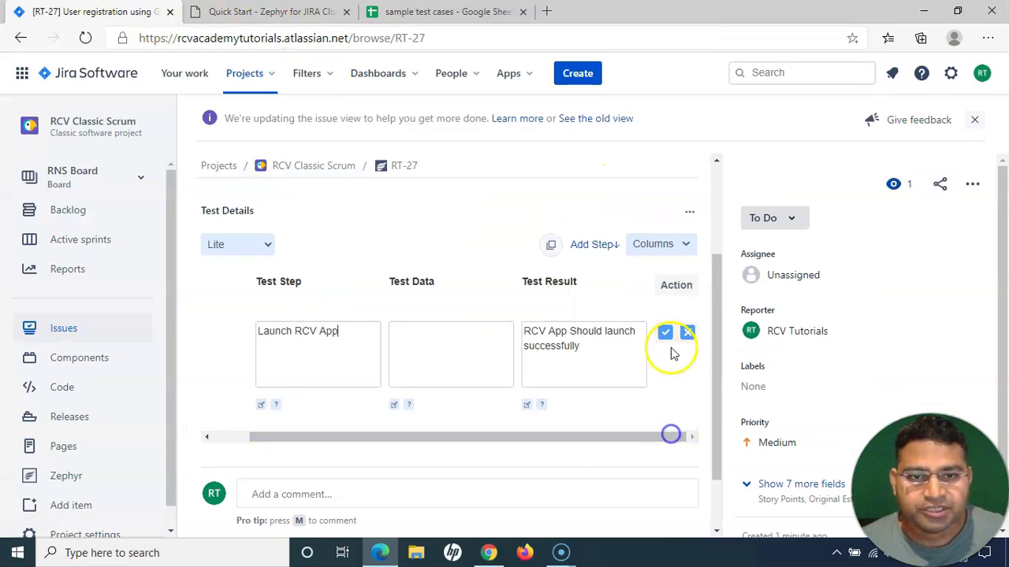
{"action": "left_click", "coordinate": [665, 334]}
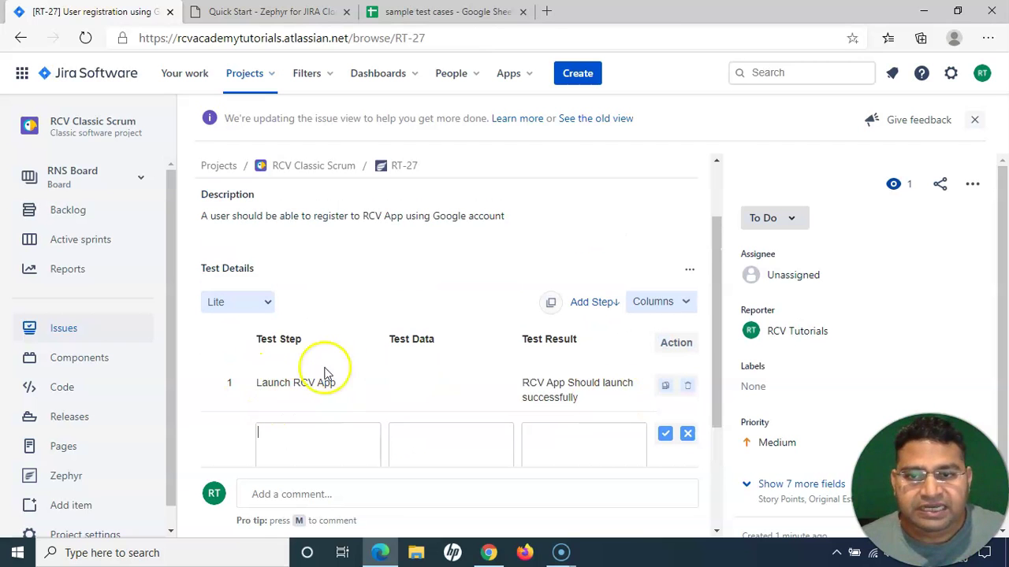
- Copy steps 2 to 4 of the Google registration case, from "Click on Sign up Link" to "Click on Sign up", with their expected results into Test Details
{"action": "left_click", "coordinate": [444, 12]}
{"action": "left_click", "coordinate": [444, 197]}
{"action": "double_click", "coordinate": [445, 200]}
{"action": "double_click", "coordinate": [714, 203]}
{"action": "left_click_drag", "start_coordinate": [713, 203], "coordinate": [946, 232]}
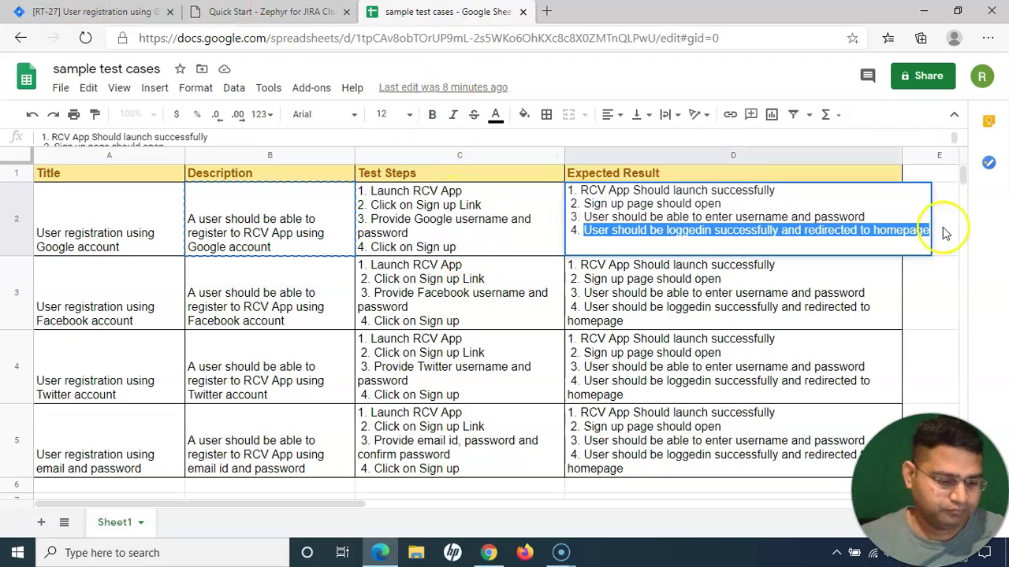
{"action": "key", "text": "ctrl+Tab"}
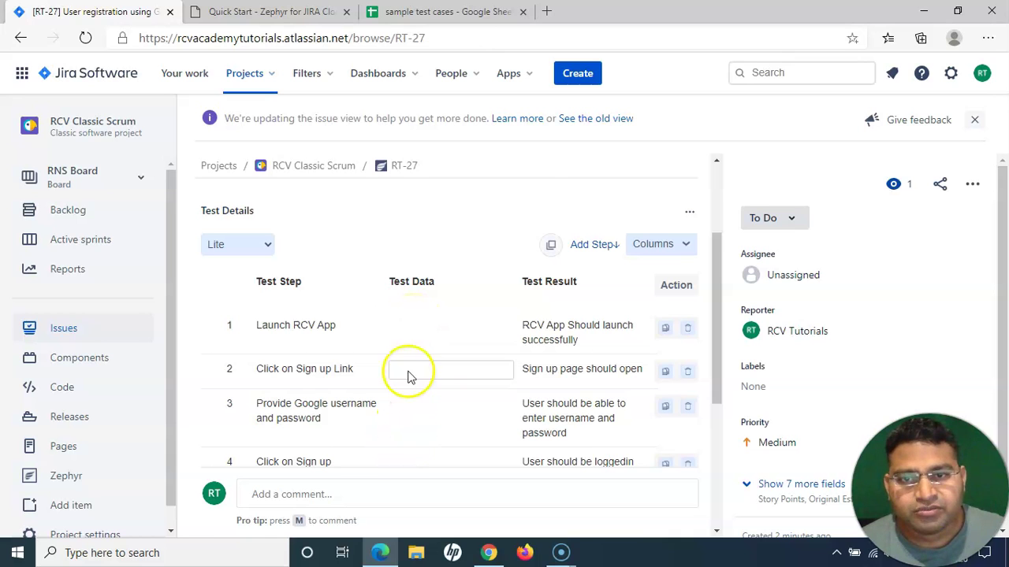
- Review the test's steps and expected results, and open the issue's Description for editing
{"action": "scroll", "coordinate": [405, 394], "scroll_direction": "down", "scroll_amount": 2}
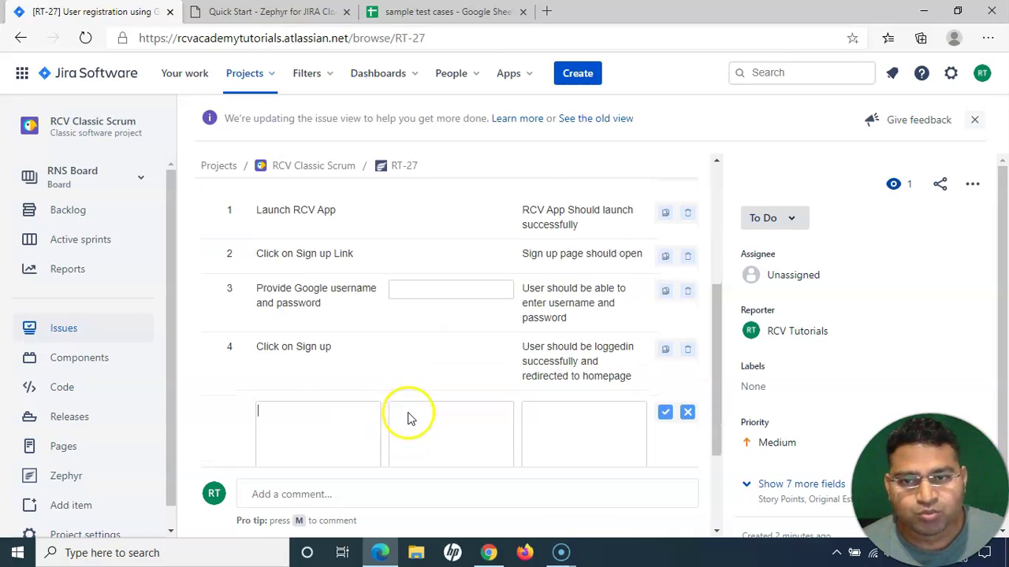
{"action": "scroll", "coordinate": [426, 370], "scroll_direction": "down", "scroll_amount": 1}
{"action": "scroll", "coordinate": [434, 406], "scroll_direction": "down", "scroll_amount": 1}
{"action": "scroll", "coordinate": [438, 410], "scroll_direction": "up", "scroll_amount": 4}
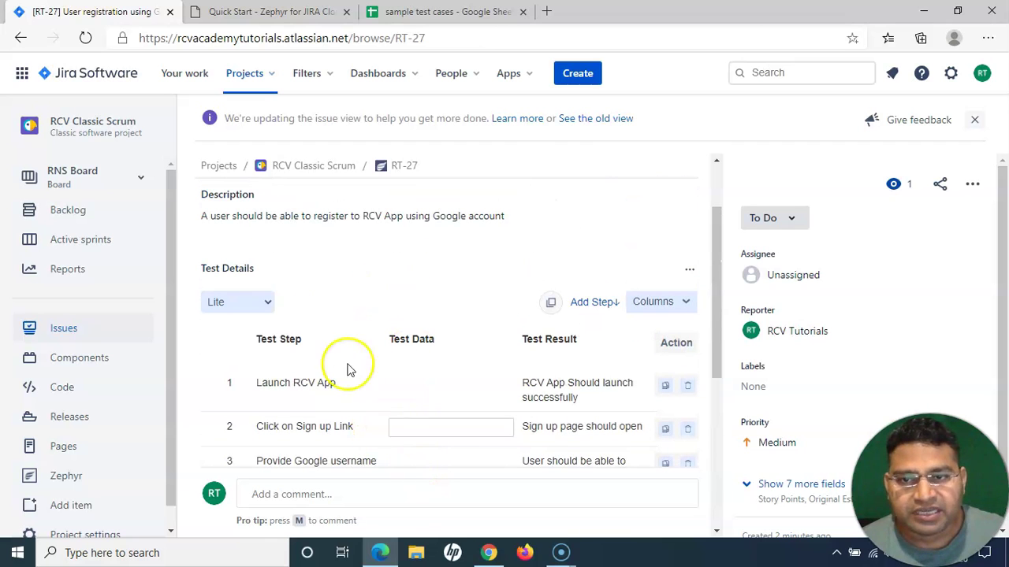
{"action": "scroll", "coordinate": [386, 389], "scroll_direction": "up", "scroll_amount": 1}
{"action": "scroll", "coordinate": [387, 387], "scroll_direction": "down", "scroll_amount": 5}
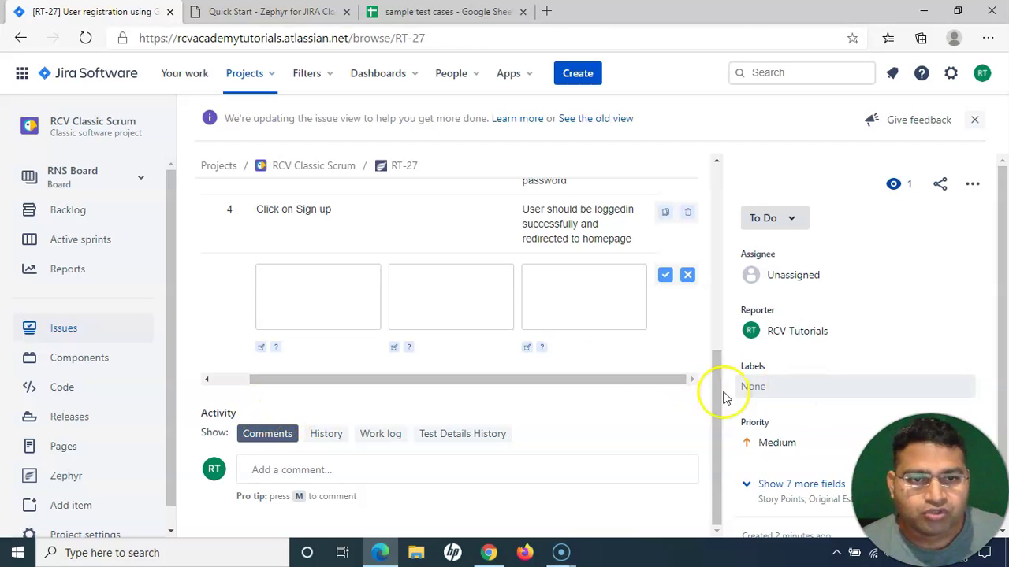
{"action": "scroll", "coordinate": [647, 370], "scroll_direction": "up", "scroll_amount": 10}
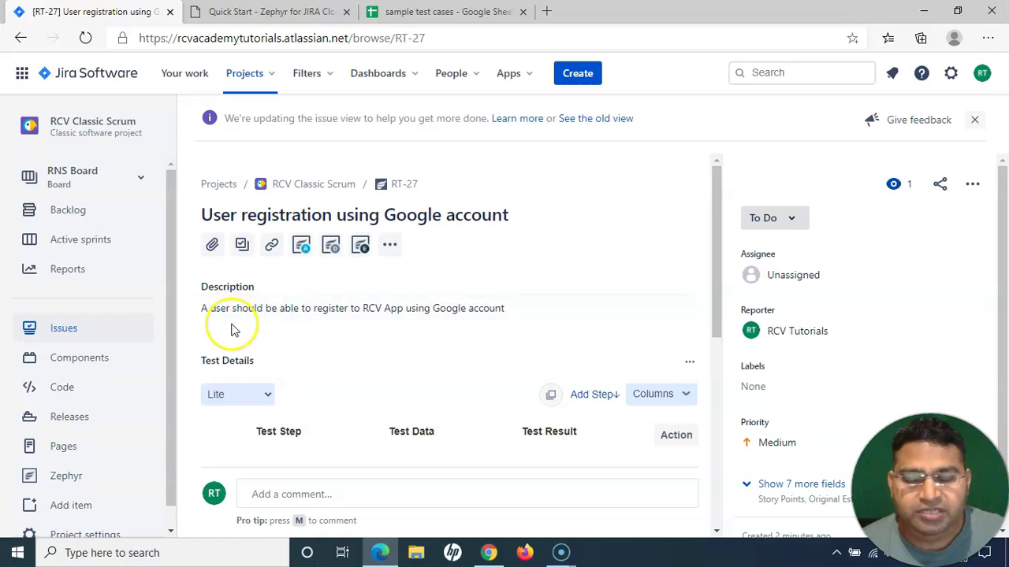
{"action": "left_click", "coordinate": [528, 309]}
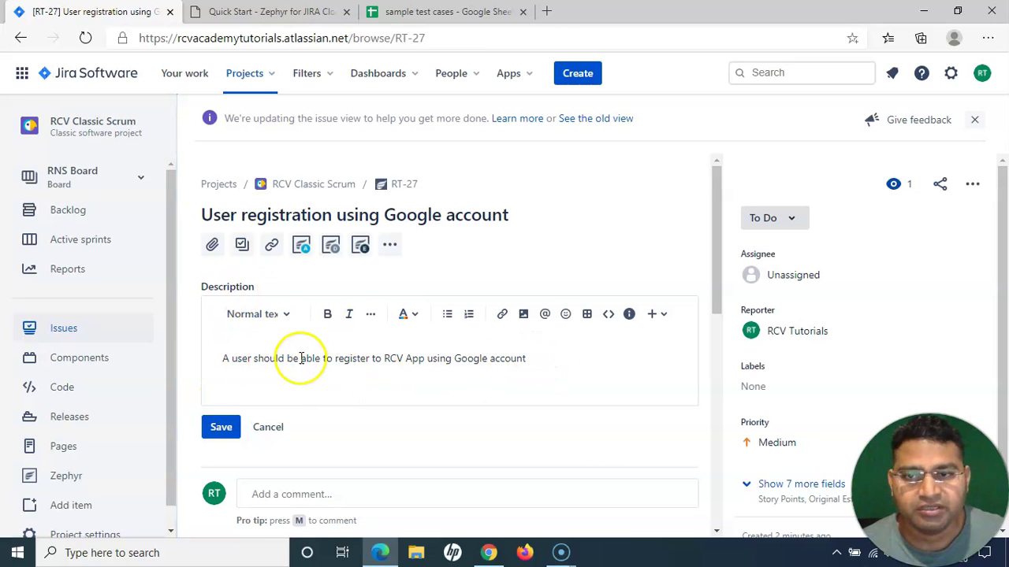
{"action": "left_click", "coordinate": [543, 358]}
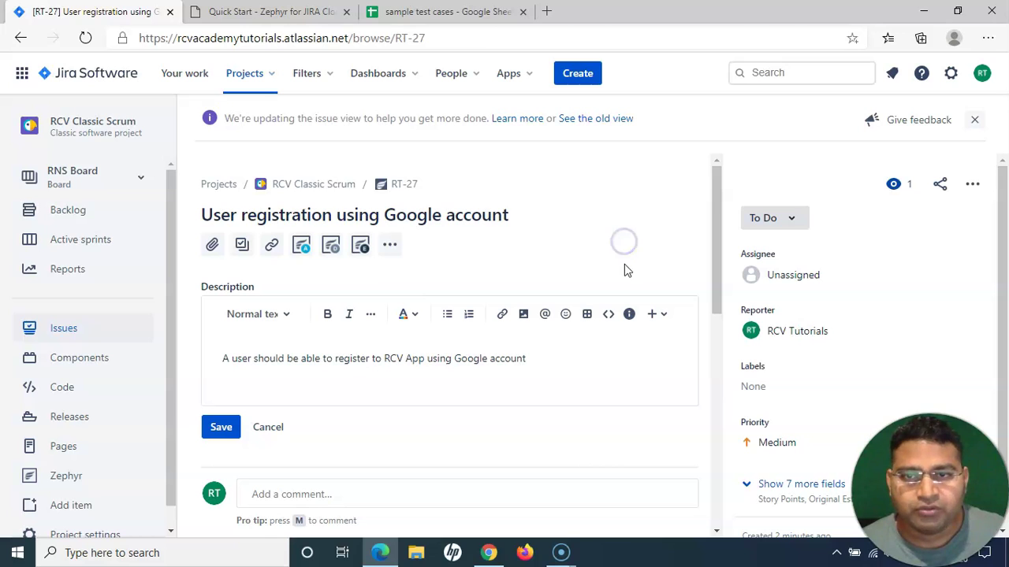
- Show the Zephyr Actions and Test Executions sections on the test issue
{"action": "left_click", "coordinate": [301, 249]}
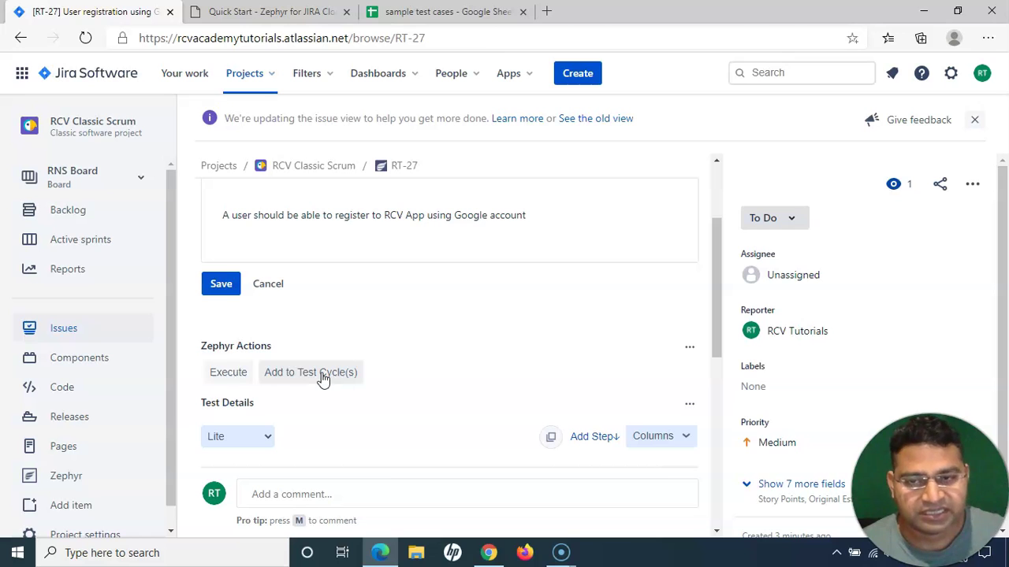
{"action": "left_click", "coordinate": [210, 375]}
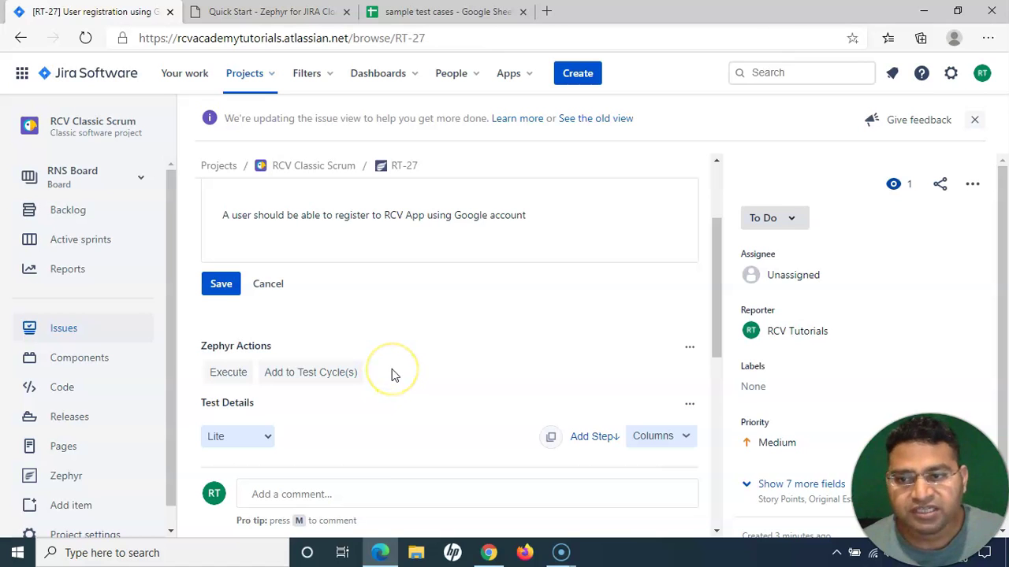
{"action": "scroll", "coordinate": [394, 375], "scroll_direction": "up", "scroll_amount": 2}
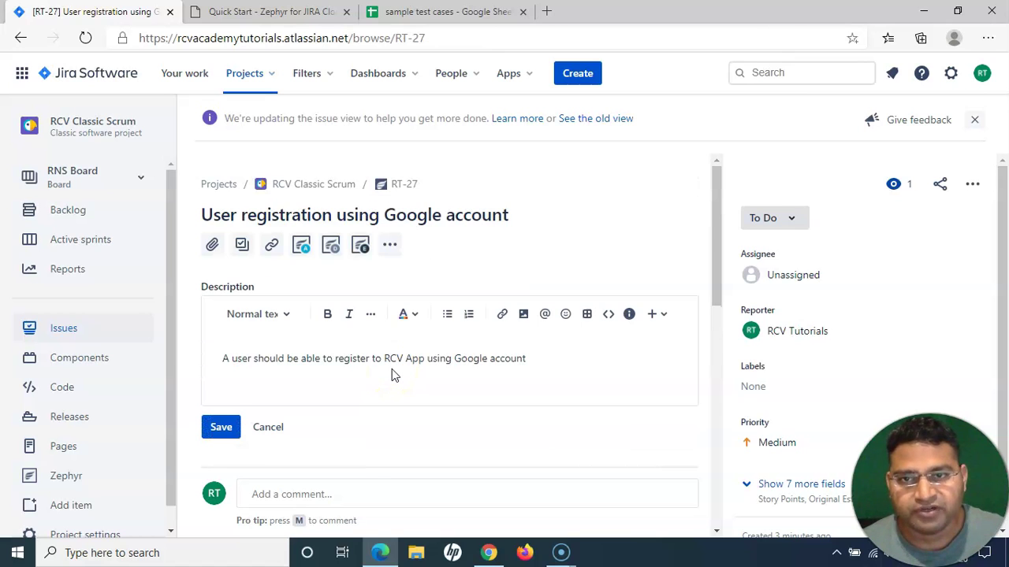
{"action": "left_click", "coordinate": [360, 245]}
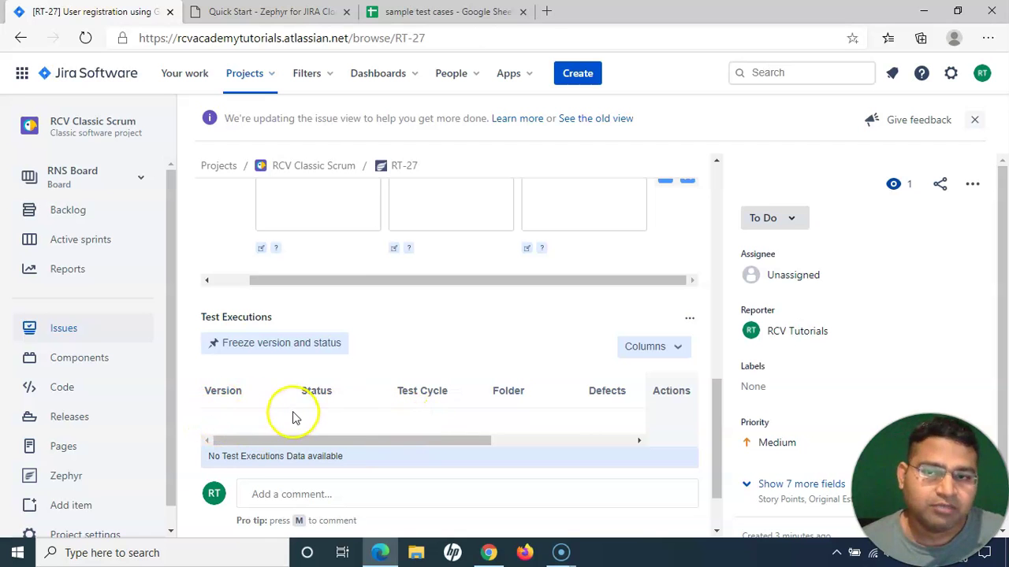
- Look back over the test steps and cancel editing of the Description
{"action": "scroll", "coordinate": [544, 361], "scroll_direction": "up", "scroll_amount": 3}
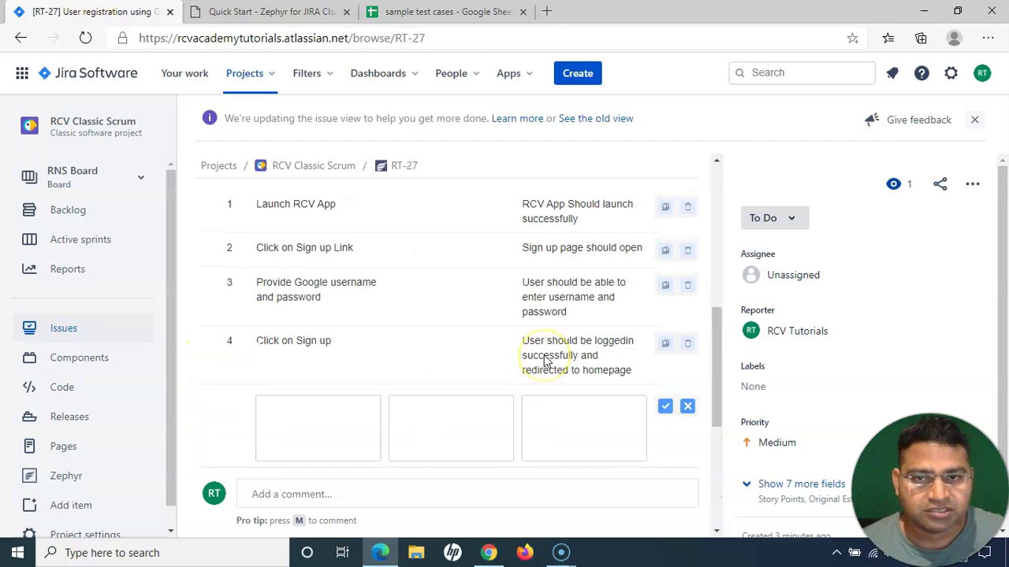
{"action": "scroll", "coordinate": [543, 361], "scroll_direction": "up", "scroll_amount": 6}
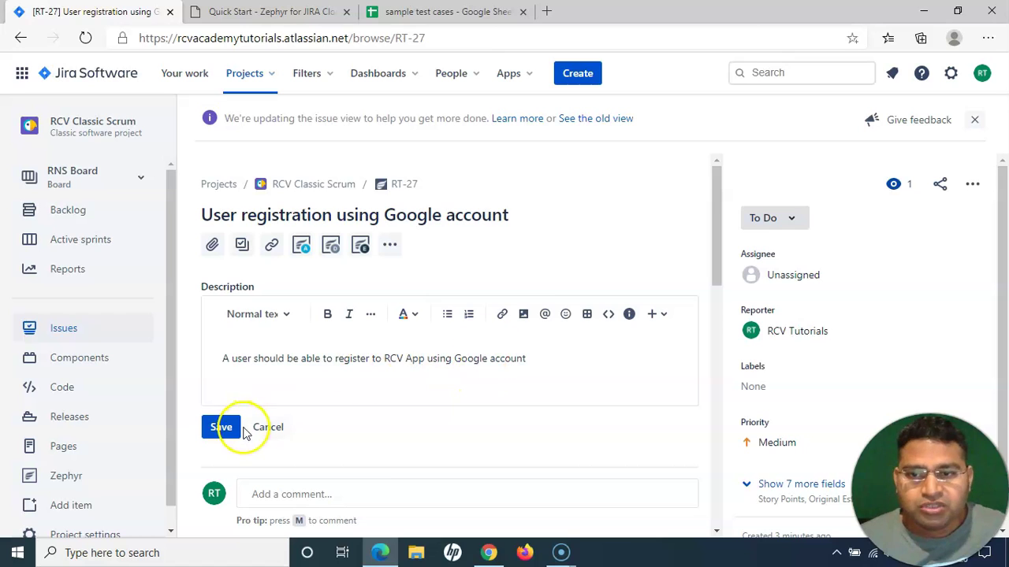
{"action": "left_click", "coordinate": [266, 427]}
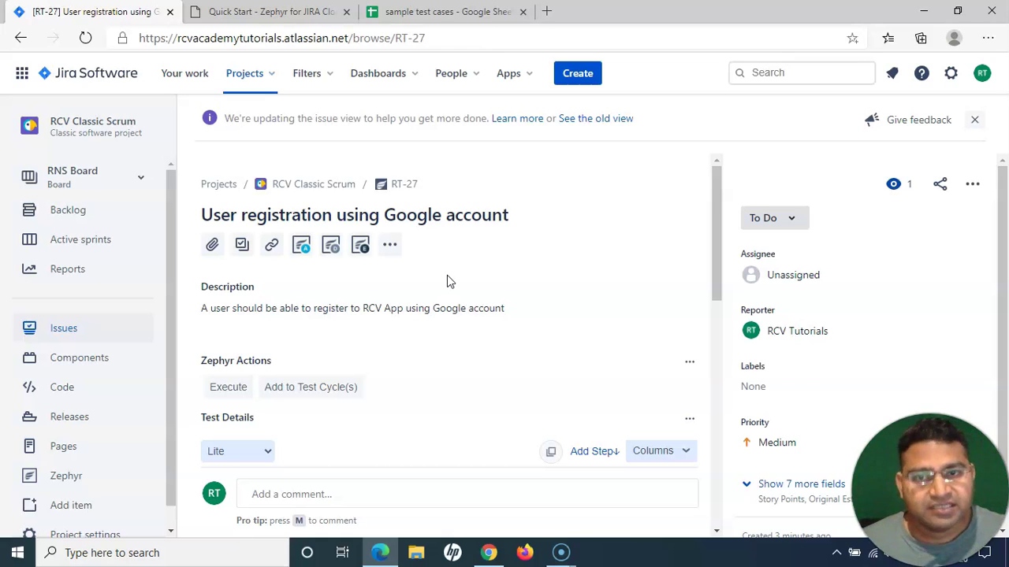
{"action": "left_click", "coordinate": [458, 341]}
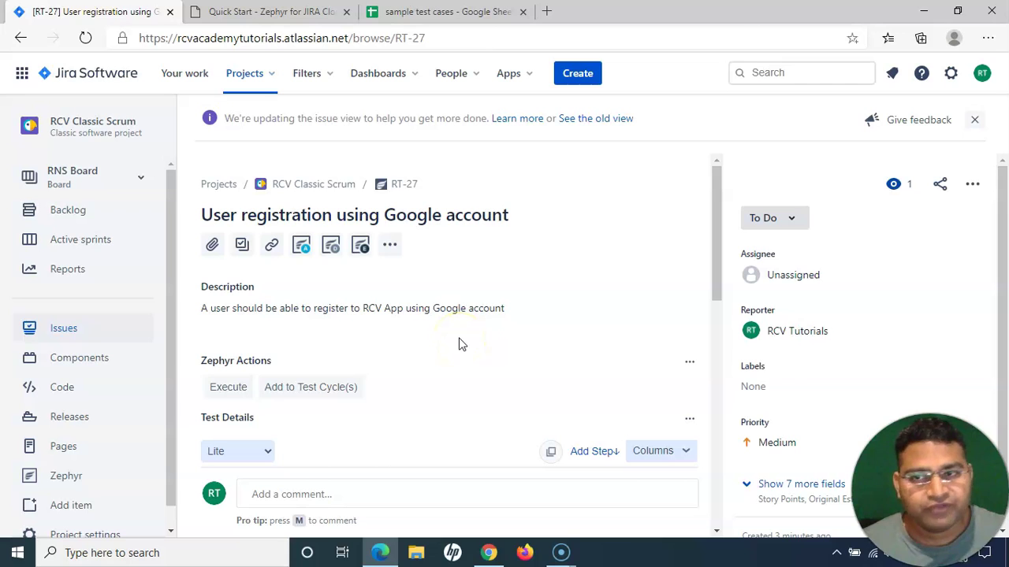
{"action": "left_click", "coordinate": [575, 79]}
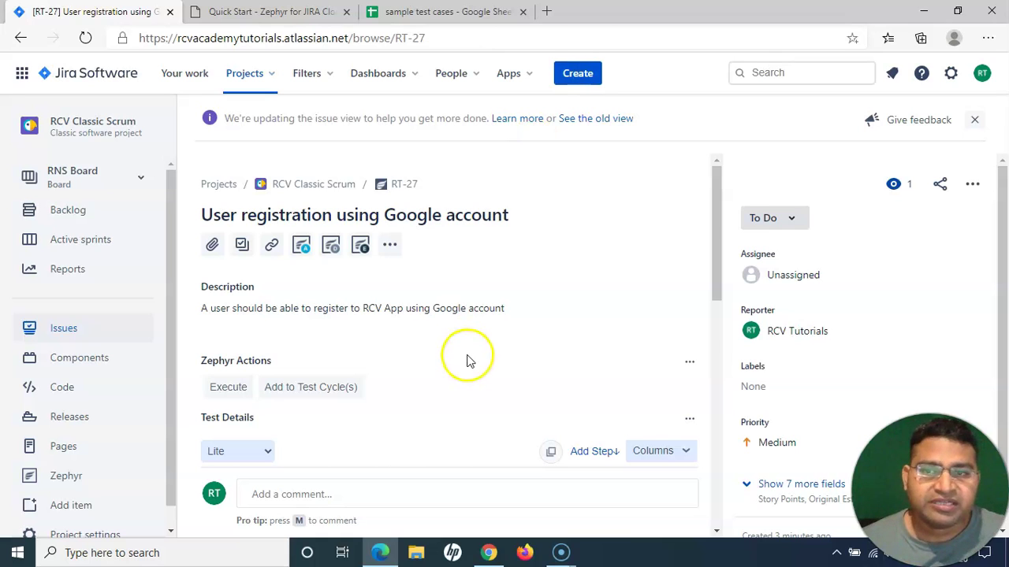
{"action": "scroll", "coordinate": [468, 355], "scroll_direction": "down", "scroll_amount": 3}
{"action": "scroll", "coordinate": [408, 409], "scroll_direction": "down", "scroll_amount": 3}
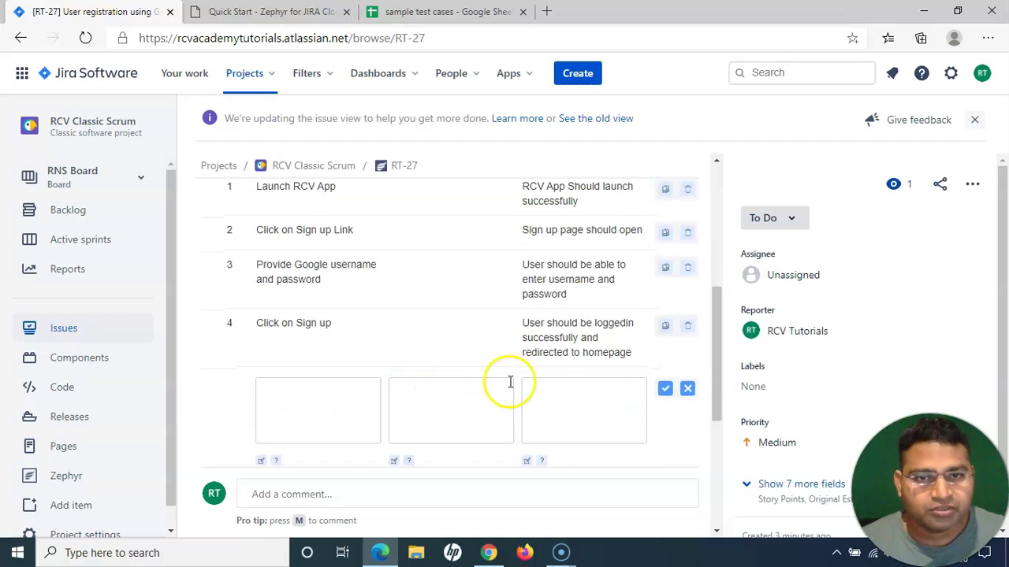
{"action": "scroll", "coordinate": [509, 383], "scroll_direction": "up", "scroll_amount": 5}
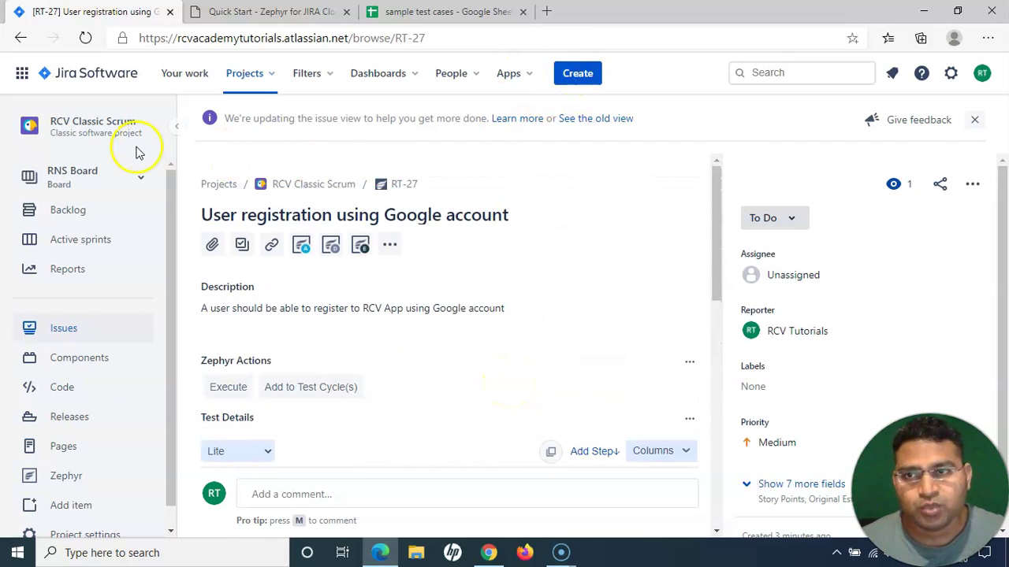
{"action": "scroll", "coordinate": [63, 465], "scroll_direction": "down", "scroll_amount": 1}
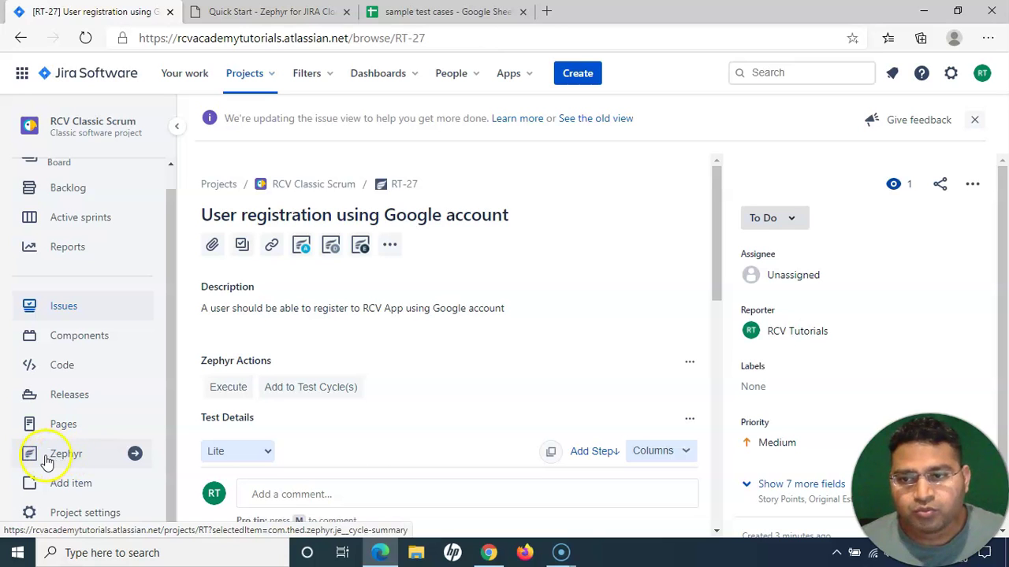
- Examine the fields of the Create issue form reached through Zephyr's Create a Test, down to Story Points, and cancel it
{"action": "left_click", "coordinate": [63, 455]}
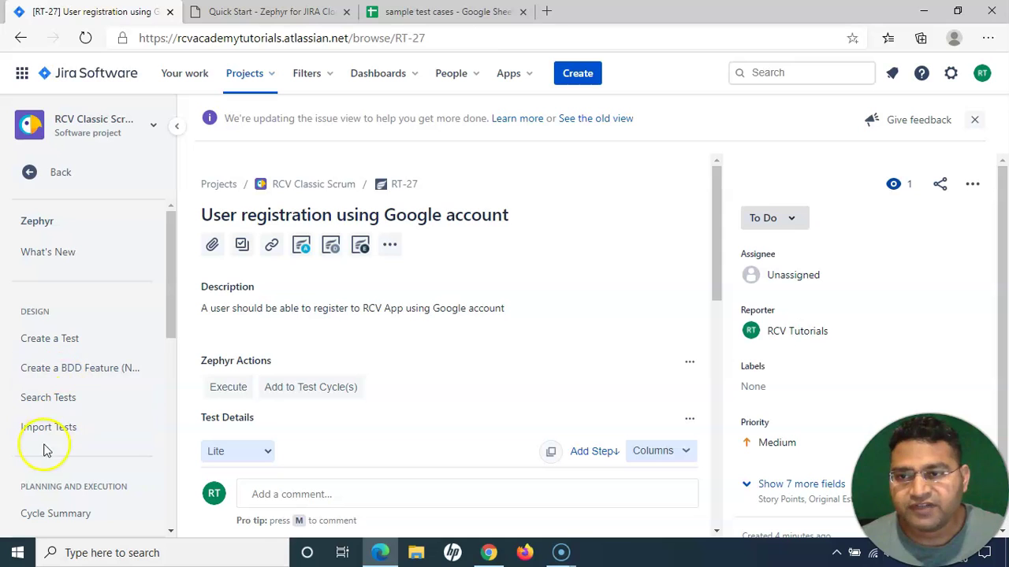
{"action": "left_click", "coordinate": [60, 340]}
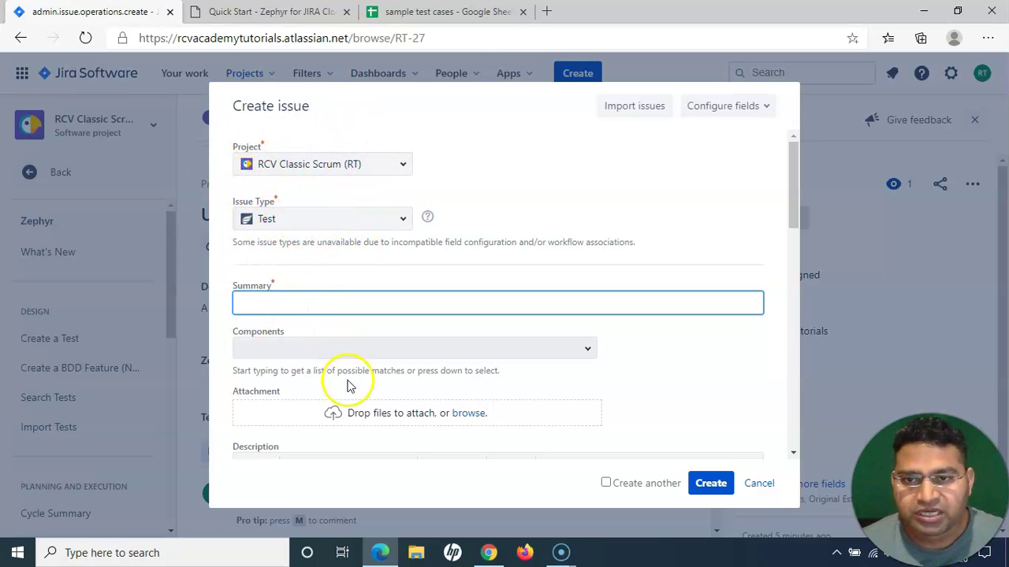
{"action": "scroll", "coordinate": [331, 367], "scroll_direction": "down", "scroll_amount": 2}
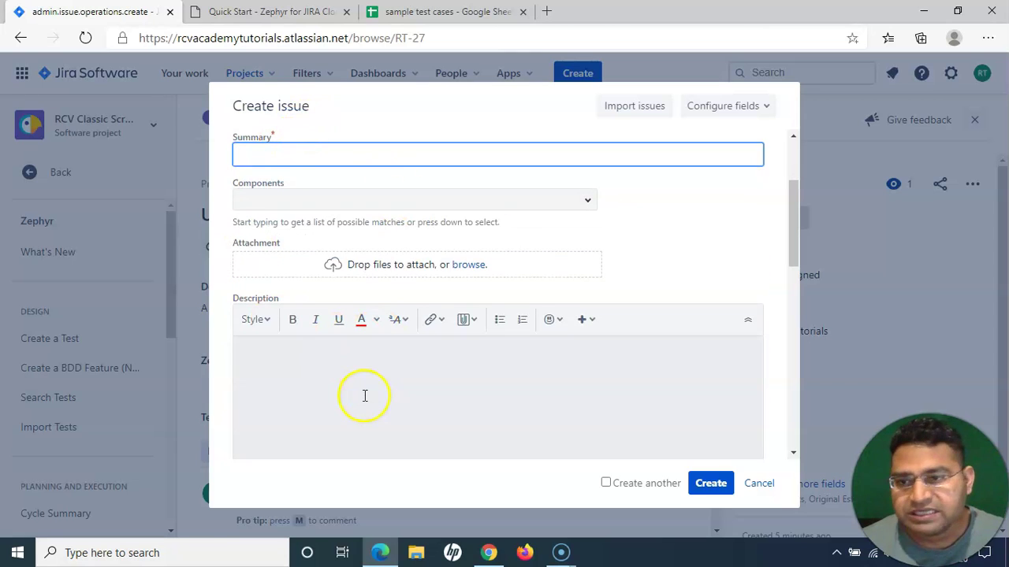
{"action": "scroll", "coordinate": [431, 396], "scroll_direction": "down", "scroll_amount": 1}
{"action": "scroll", "coordinate": [355, 357], "scroll_direction": "down", "scroll_amount": 3}
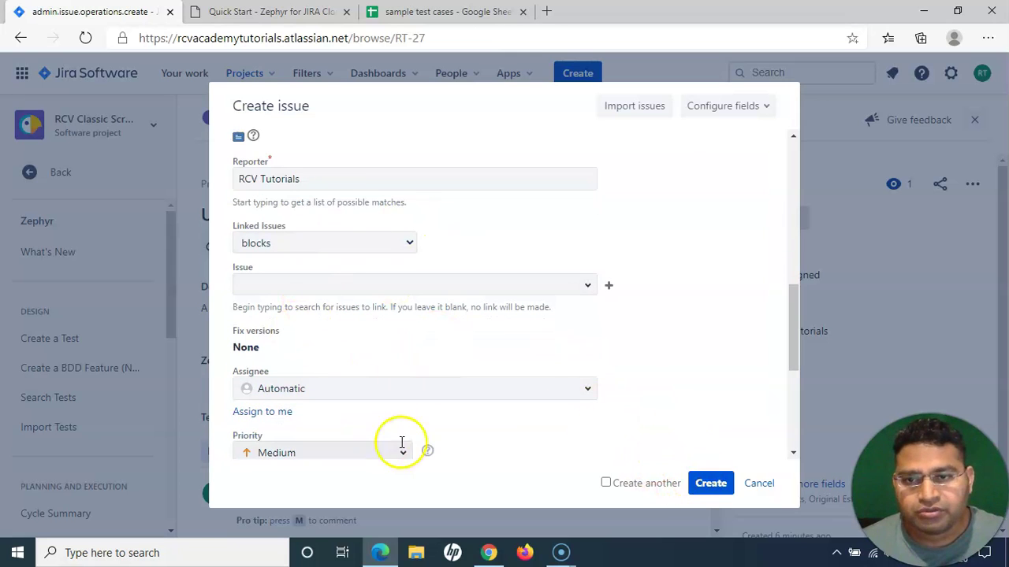
{"action": "scroll", "coordinate": [415, 446], "scroll_direction": "down", "scroll_amount": 2}
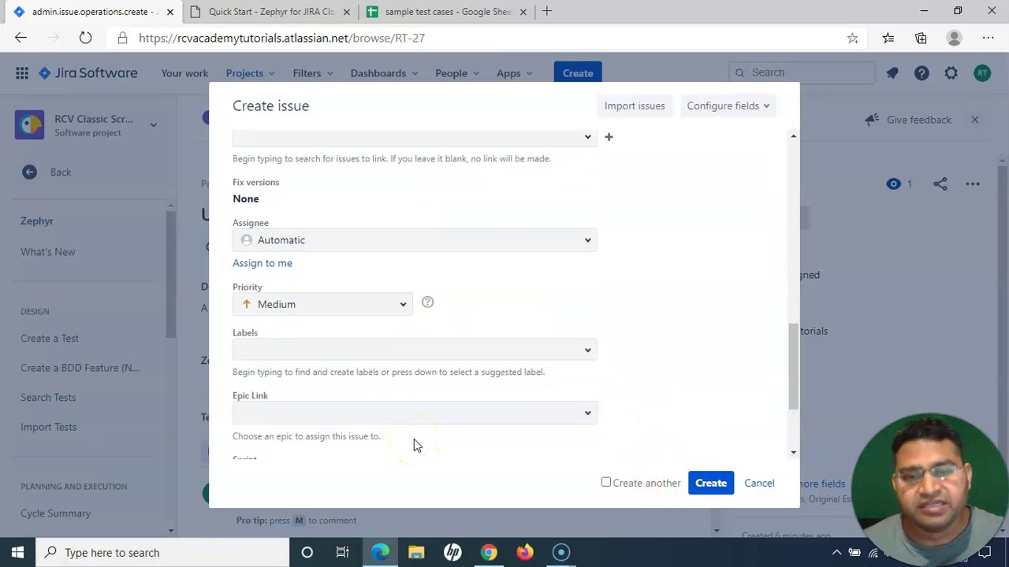
{"action": "scroll", "coordinate": [474, 378], "scroll_direction": "down", "scroll_amount": 2}
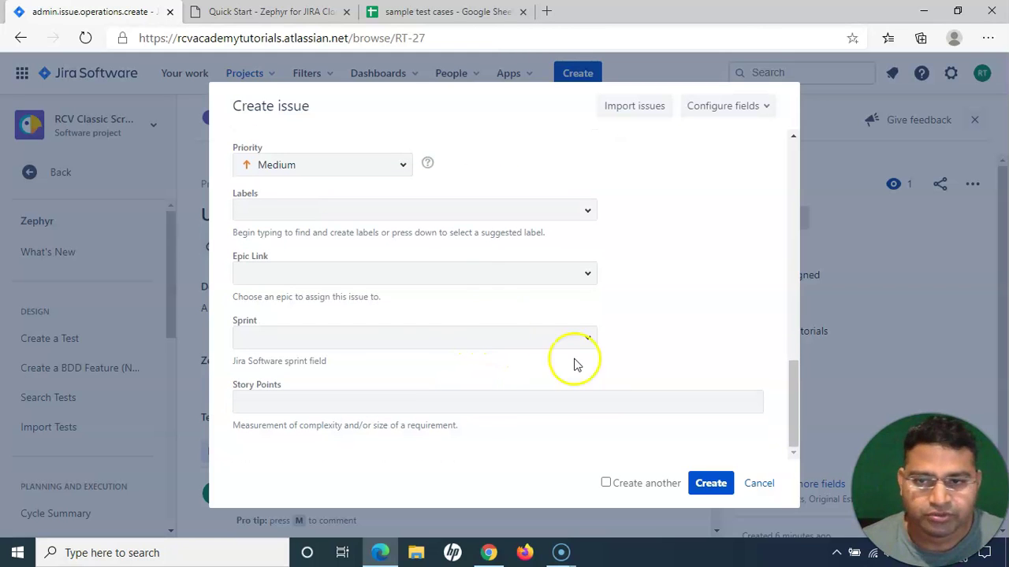
{"action": "left_click", "coordinate": [761, 485]}
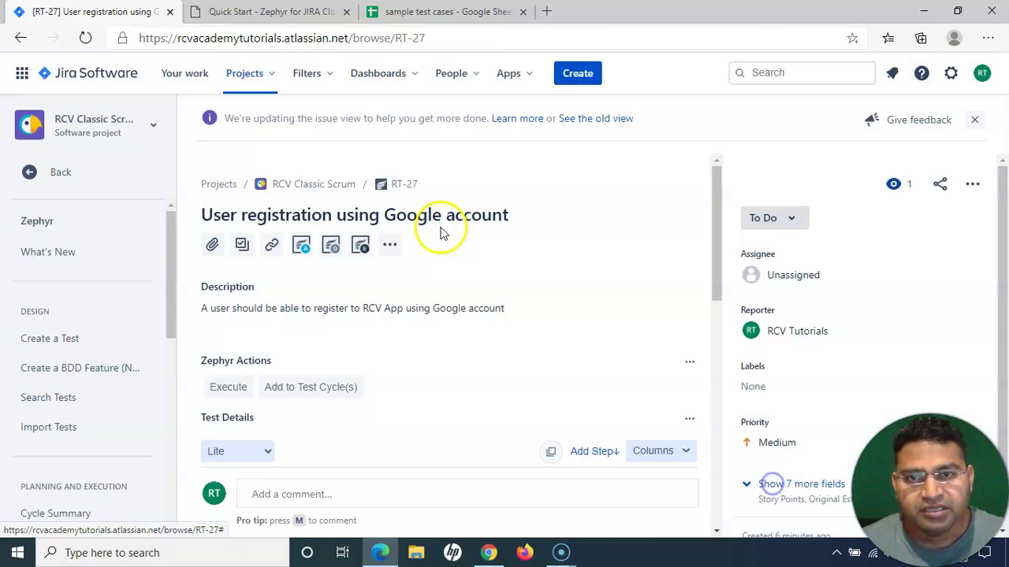